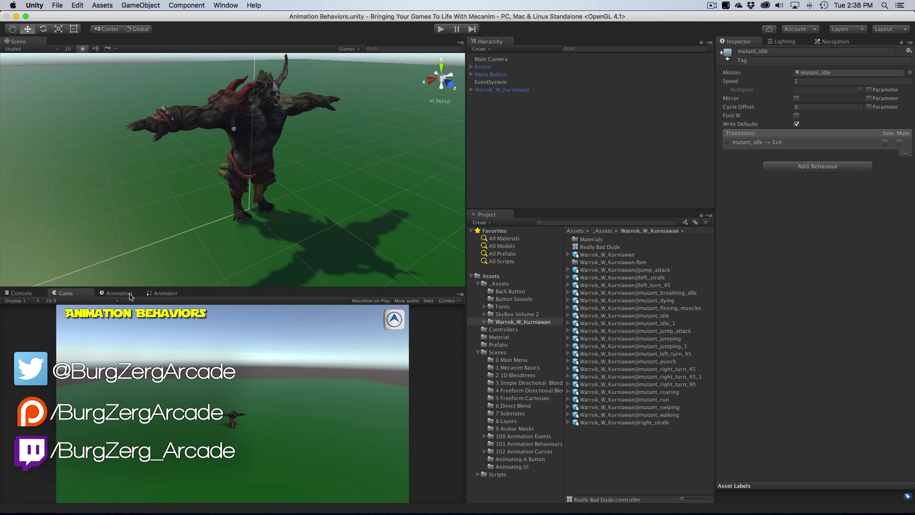
Bring up the Animator graph and inspect the mutant_idle, mutant_idle_1 and mutant_breathing_idle states.
{"action": "left_click", "coordinate": [161, 294]}
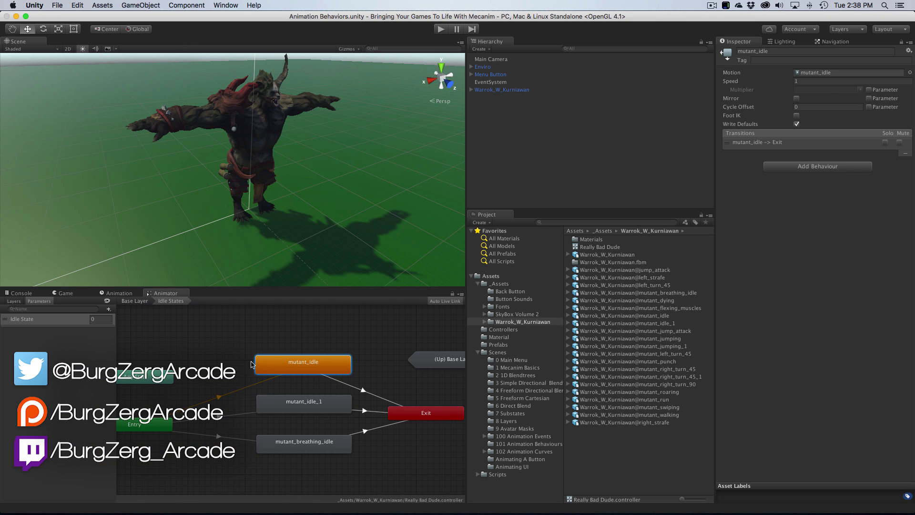
{"action": "left_click", "coordinate": [324, 406]}
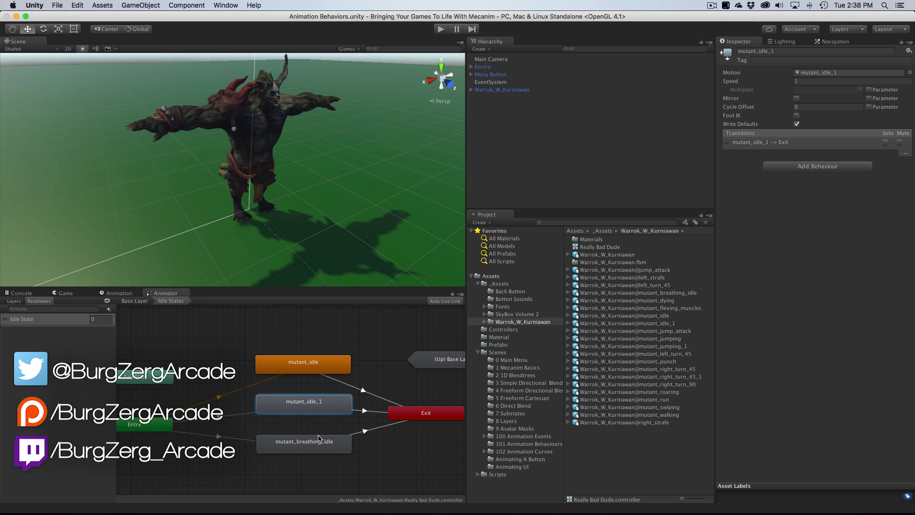
{"action": "left_click", "coordinate": [320, 439]}
{"action": "left_click", "coordinate": [324, 369]}
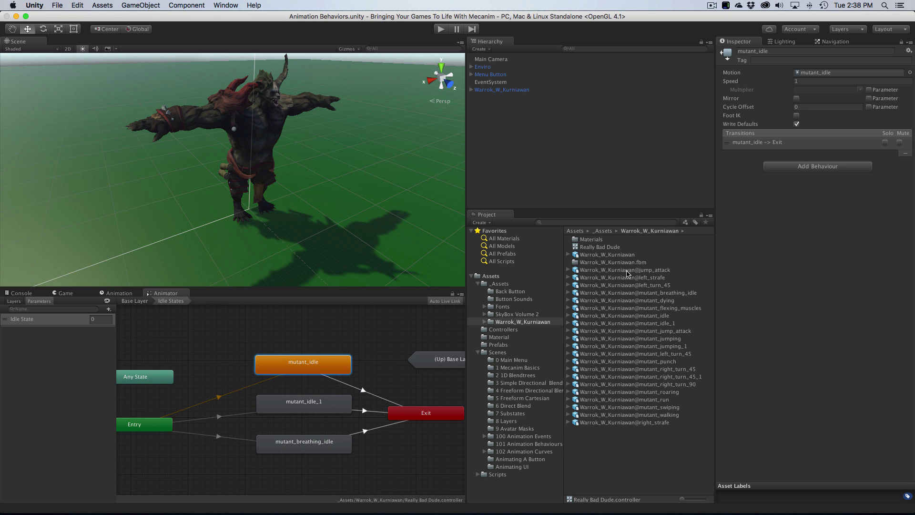
Preview the mutant_idle, mutant_breathing_idle and mutant_idle_1 animations from the Warrok_W_Kurniawan assets.
{"action": "left_click", "coordinate": [829, 74]}
{"action": "left_click", "coordinate": [618, 317]}
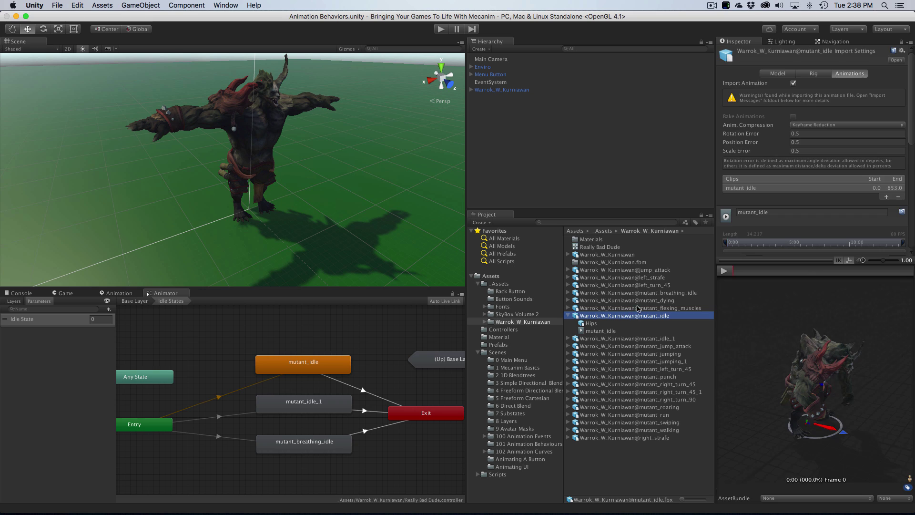
{"action": "left_click", "coordinate": [724, 271]}
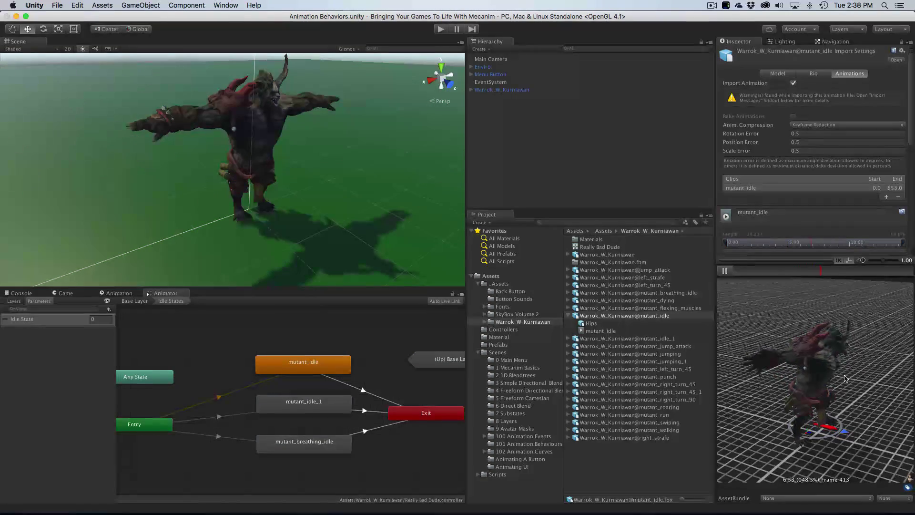
{"action": "left_click", "coordinate": [692, 292]}
{"action": "left_click", "coordinate": [730, 275]}
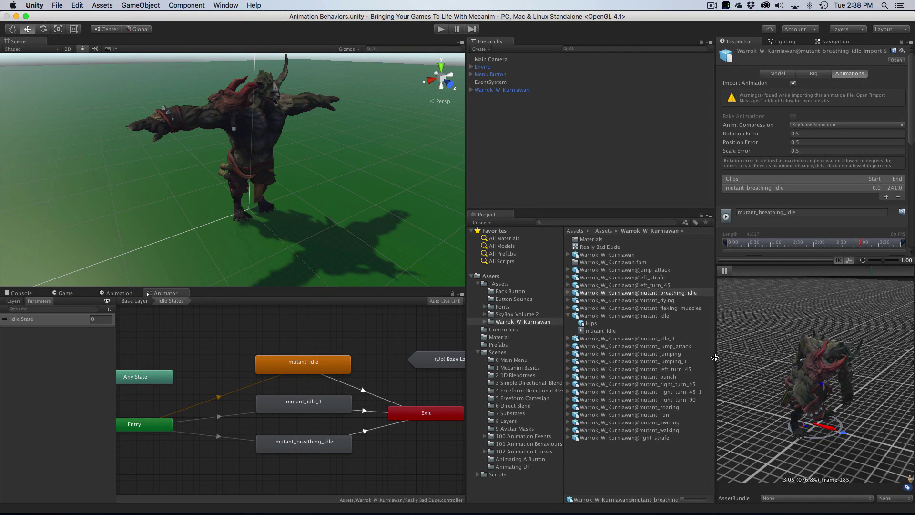
{"action": "left_click", "coordinate": [669, 339]}
{"action": "left_click", "coordinate": [724, 271]}
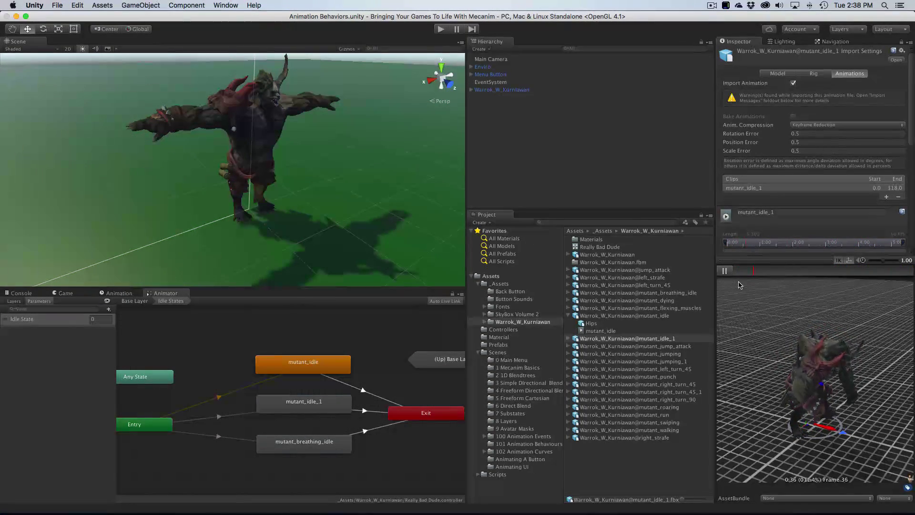
{"action": "left_click", "coordinate": [747, 325]}
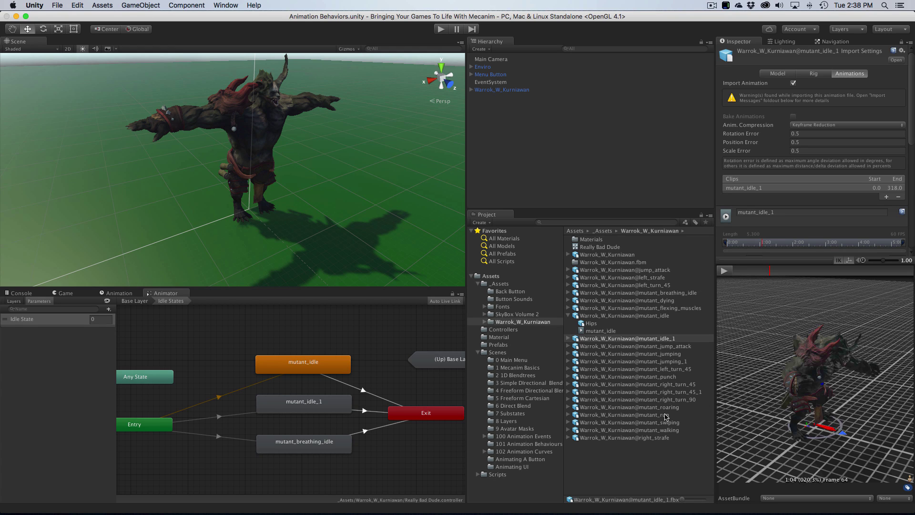
Examine the Idle States sub-state machine: its three idle states and the Idle State parameter.
{"action": "left_click", "coordinate": [367, 343]}
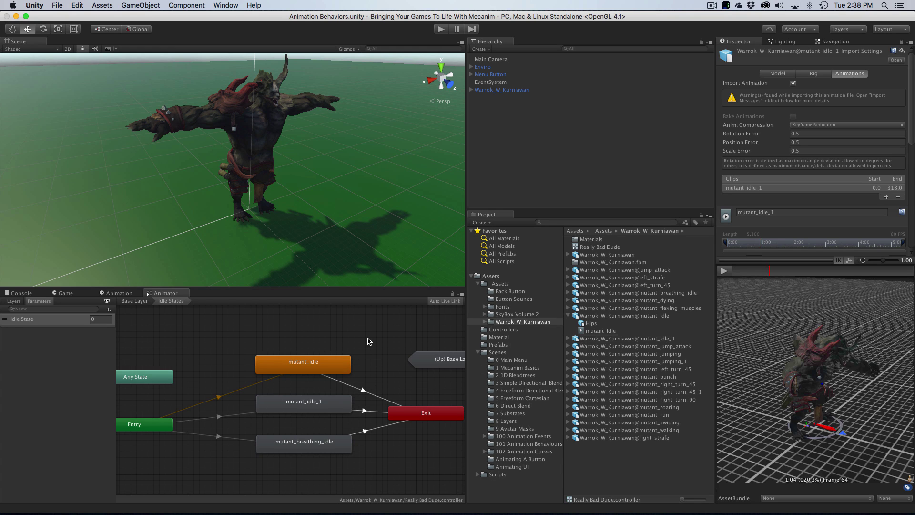
{"action": "middle_click_drag", "start_coordinate": [366, 347], "coordinate": [365, 331]}
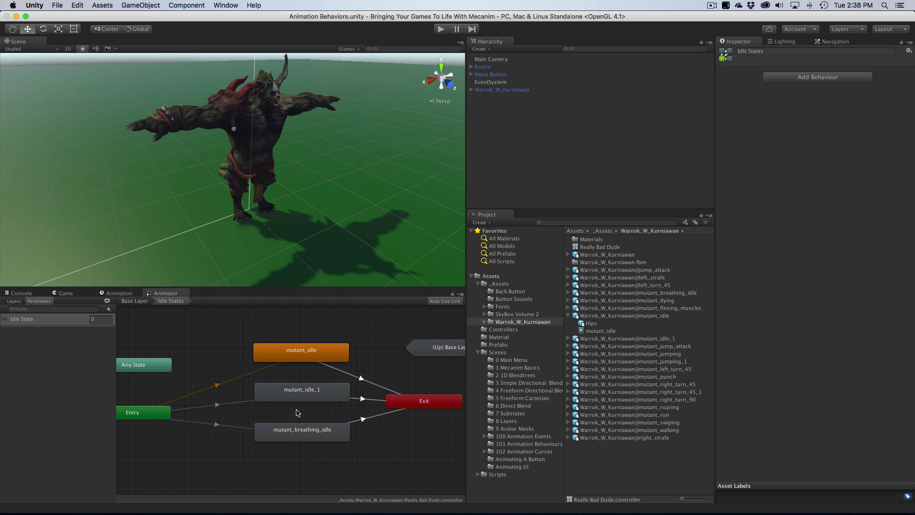
{"action": "left_click", "coordinate": [317, 354]}
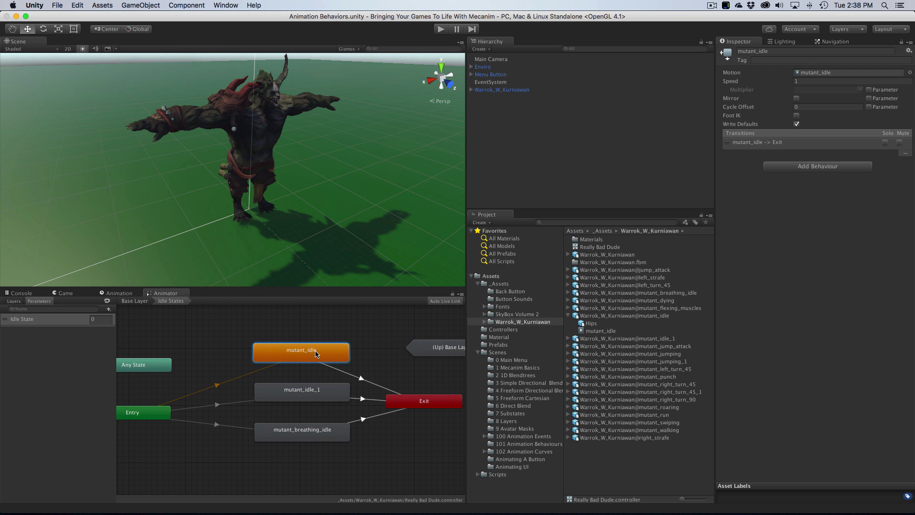
{"action": "left_click", "coordinate": [318, 389]}
{"action": "left_click", "coordinate": [319, 434]}
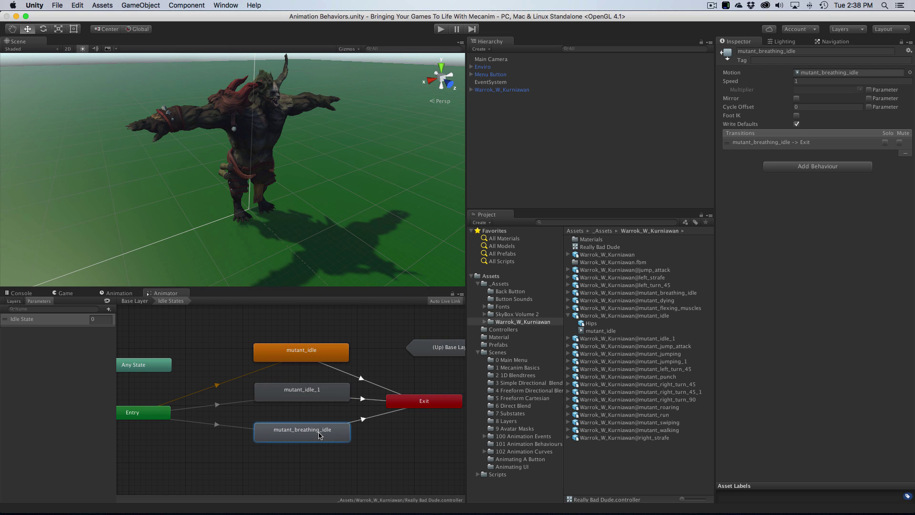
{"action": "left_click", "coordinate": [170, 387]}
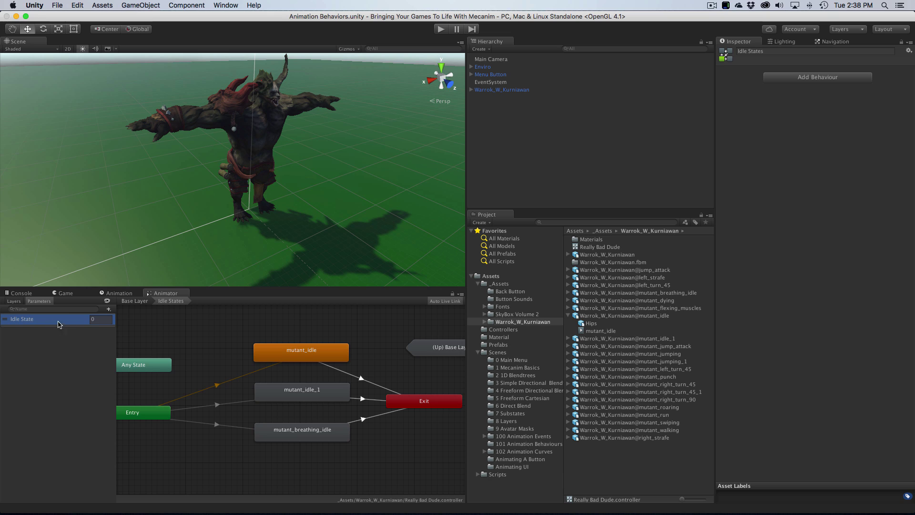
{"action": "left_click", "coordinate": [99, 319]}
{"action": "left_click", "coordinate": [305, 396]}
{"action": "left_click", "coordinate": [312, 431]}
{"action": "left_click", "coordinate": [317, 397]}
{"action": "left_click", "coordinate": [332, 350]}
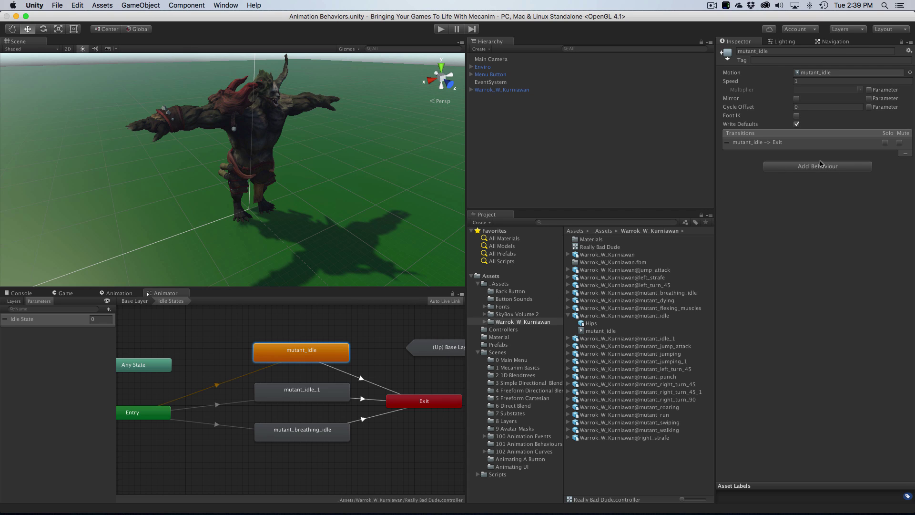
Return to the Base Layer and select the Idle States sub-state machine.
{"action": "left_click", "coordinate": [133, 302]}
{"action": "left_click", "coordinate": [328, 410]}
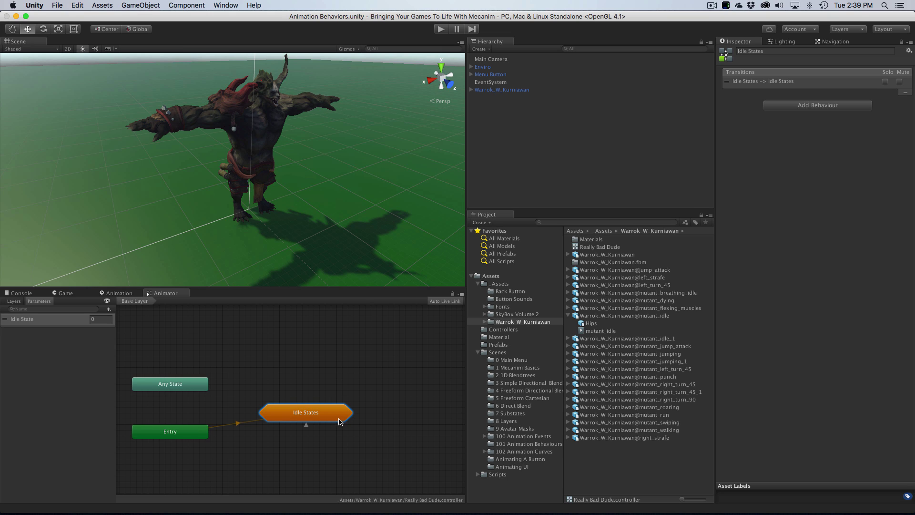
{"action": "left_click", "coordinate": [836, 105]}
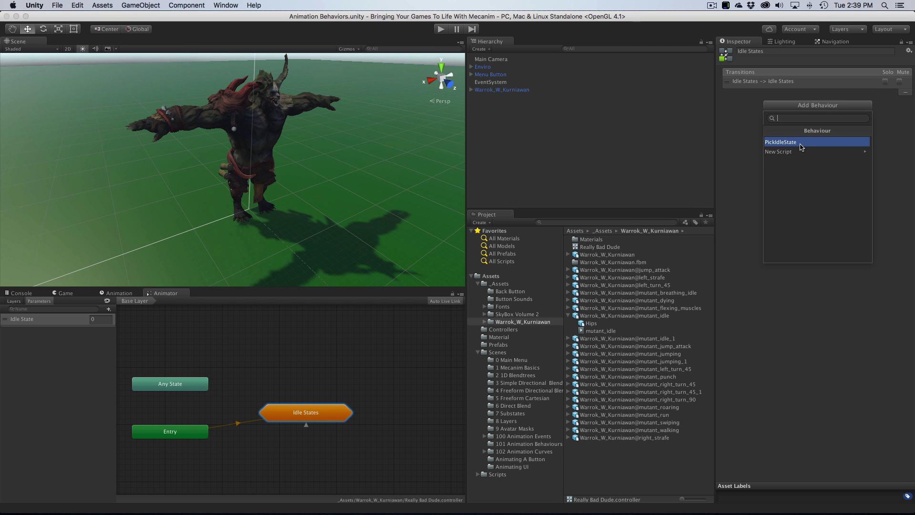
{"action": "left_click", "coordinate": [801, 143]}
{"action": "left_click", "coordinate": [841, 109]}
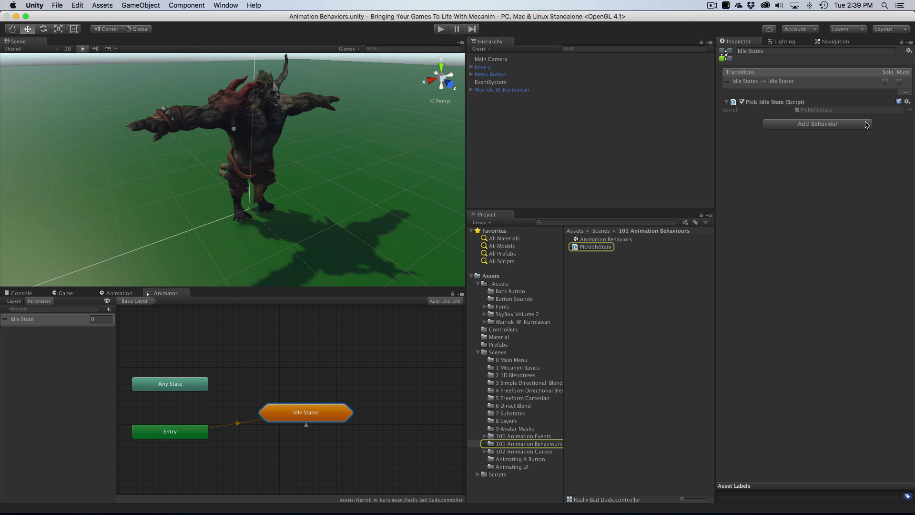
{"action": "left_click", "coordinate": [907, 102]}
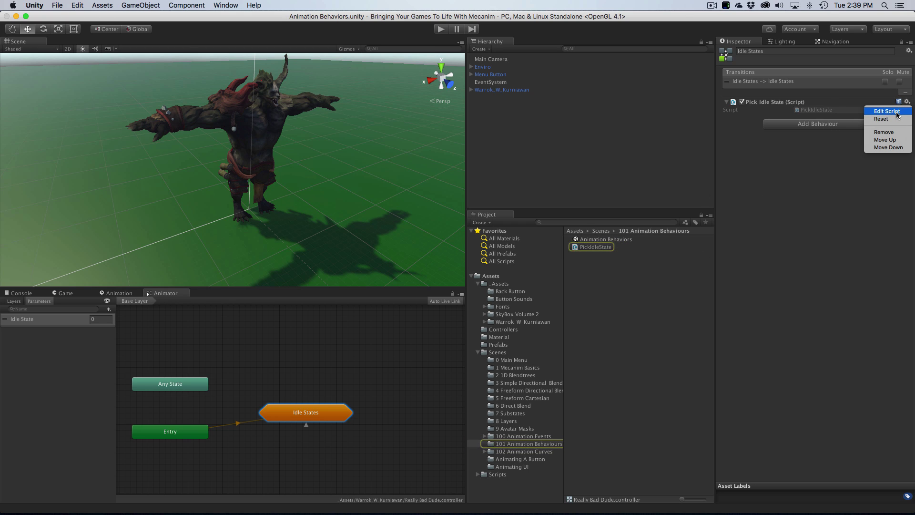
{"action": "left_click", "coordinate": [884, 132]}
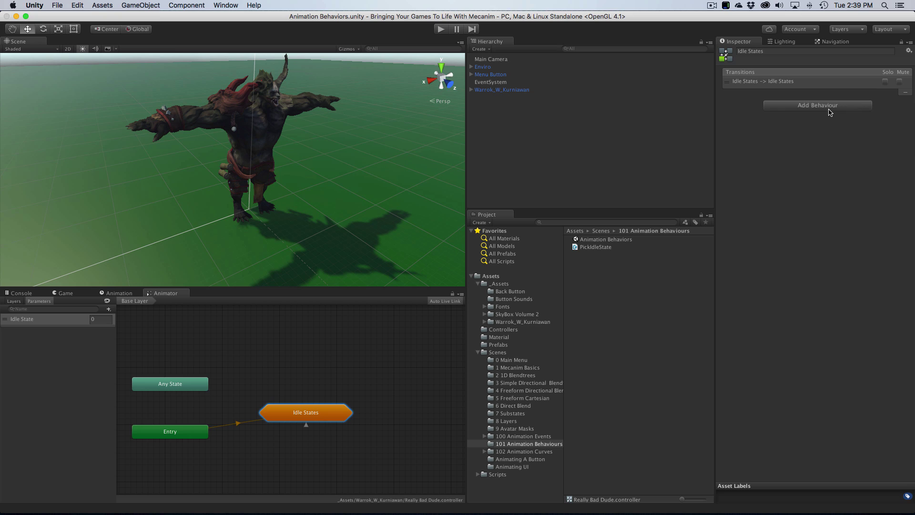
Create and add a new behaviour script named RandIdle to Idle States, and move the script into the 101 Animation Behaviours folder.
{"action": "left_click", "coordinate": [829, 108]}
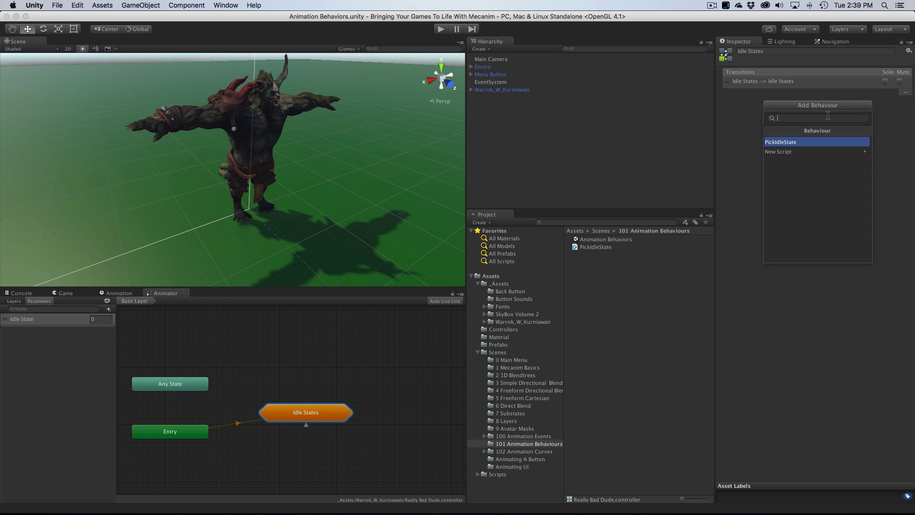
{"action": "type", "text": "Randl"}
{"action": "key", "text": "Return"}
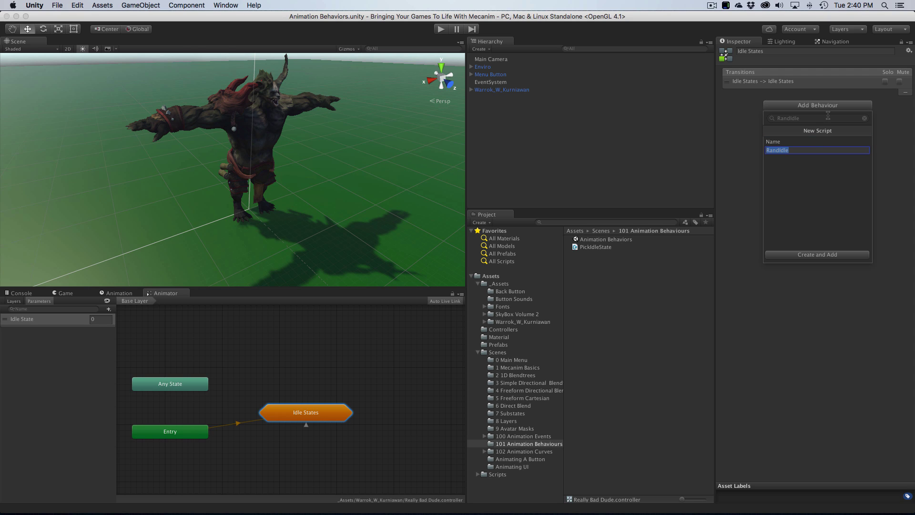
{"action": "left_click", "coordinate": [809, 257]}
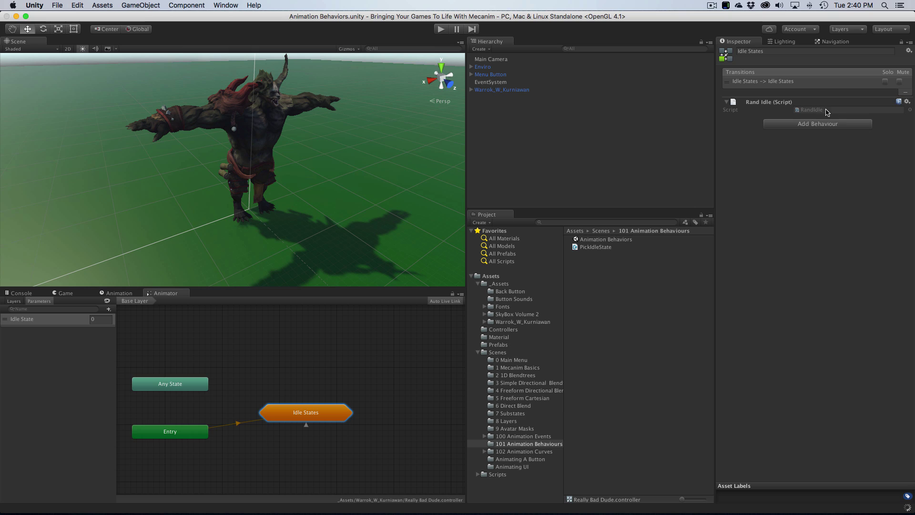
{"action": "left_click", "coordinate": [805, 111]}
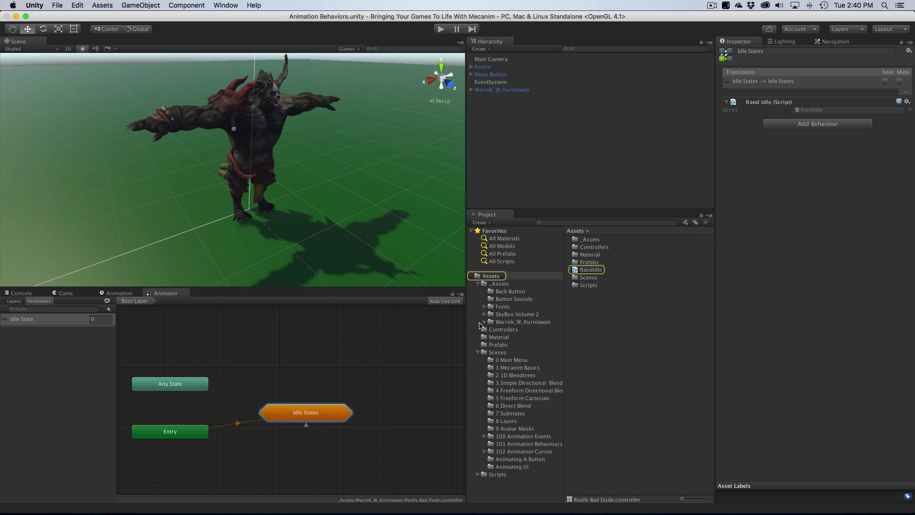
{"action": "left_click_drag", "start_coordinate": [575, 270], "coordinate": [547, 445]}
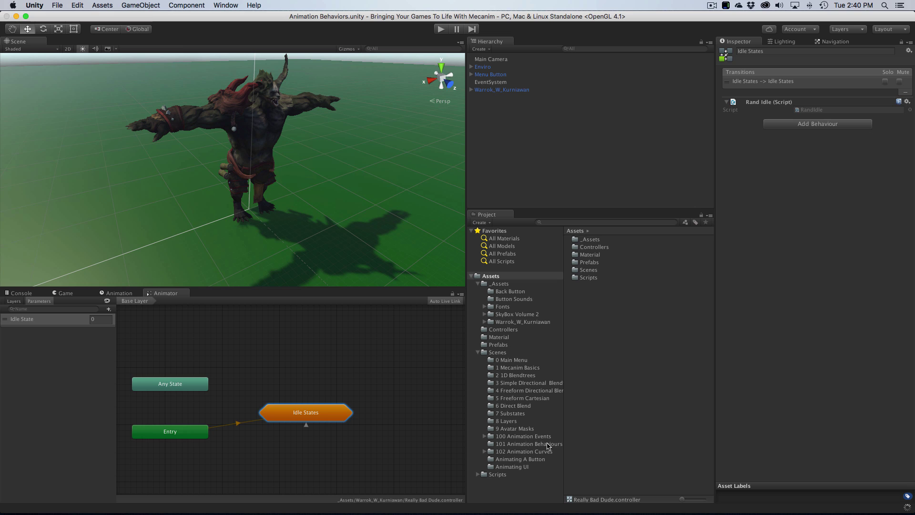
Open the RandIdle script in the code editor and expand all of its folded, commented-out callback methods.
{"action": "double_click", "coordinate": [821, 111]}
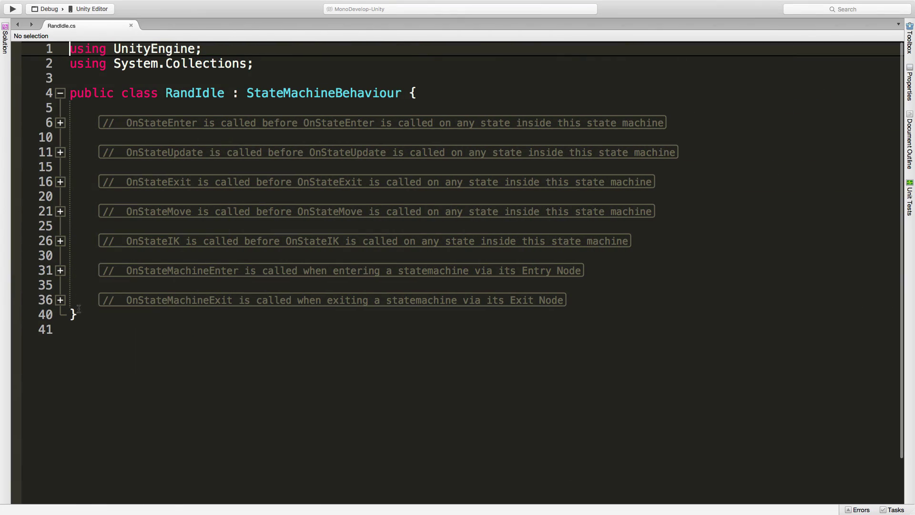
{"action": "left_click", "coordinate": [61, 303]}
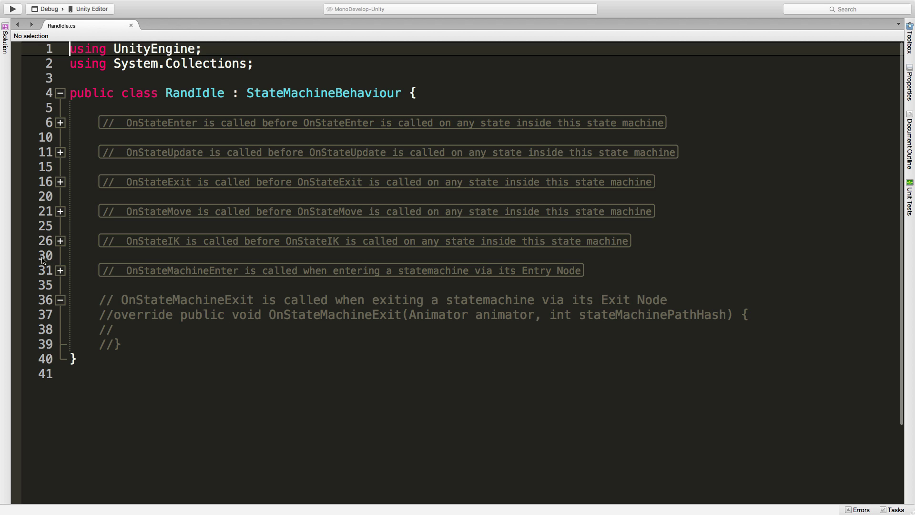
{"action": "left_click", "coordinate": [60, 270]}
{"action": "left_click", "coordinate": [60, 241]}
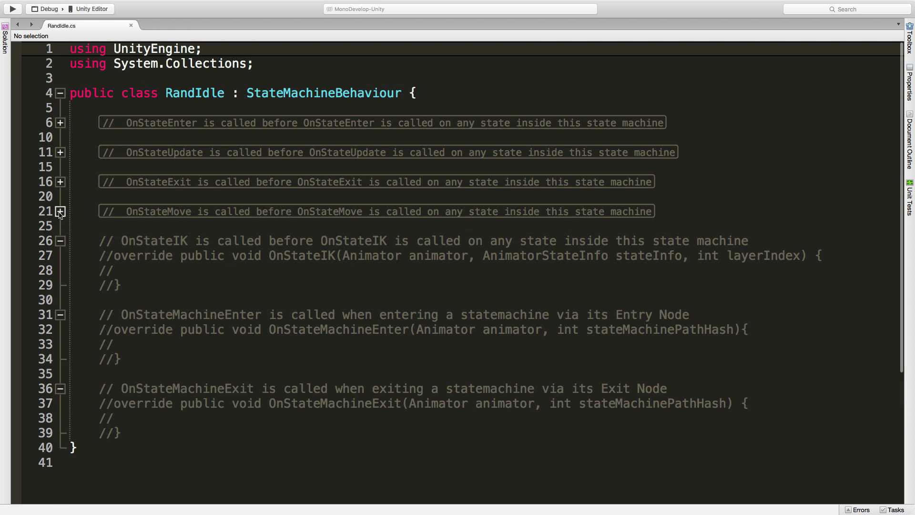
{"action": "left_click", "coordinate": [60, 211]}
{"action": "left_click", "coordinate": [60, 182]}
{"action": "left_click", "coordinate": [60, 152]}
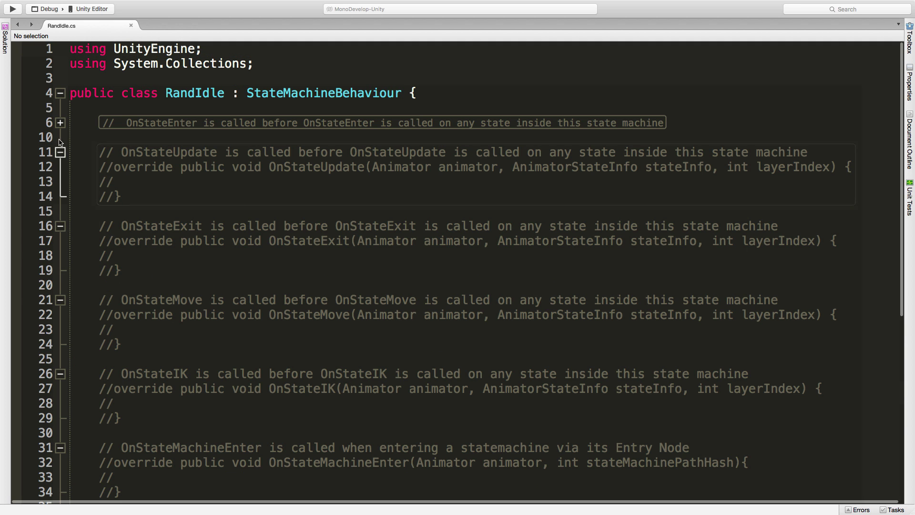
{"action": "left_click", "coordinate": [60, 123]}
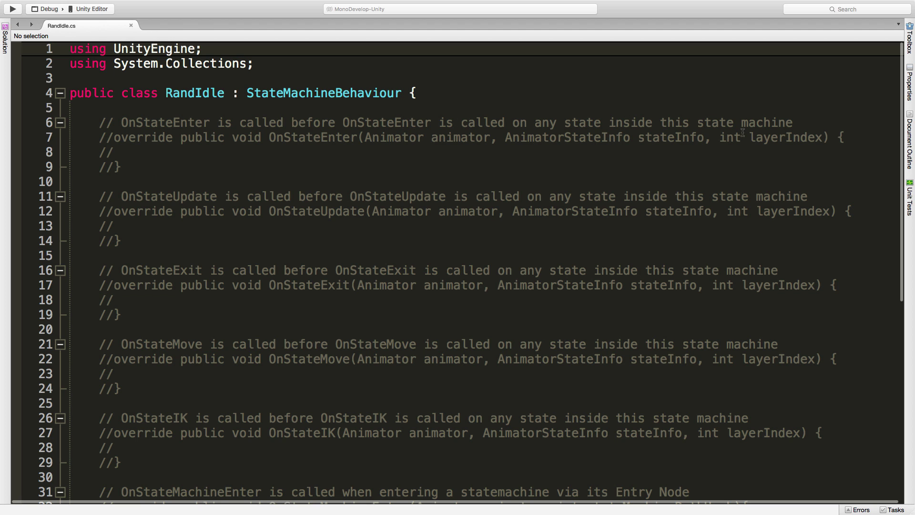
Uncomment the OnStateMachineEnter override in the RandIdle class, leaving its description comment in place.
{"action": "scroll", "coordinate": [229, 284], "scroll_direction": "down", "scroll_amount": 6}
{"action": "scroll", "coordinate": [238, 286], "scroll_direction": "up", "scroll_amount": 3}
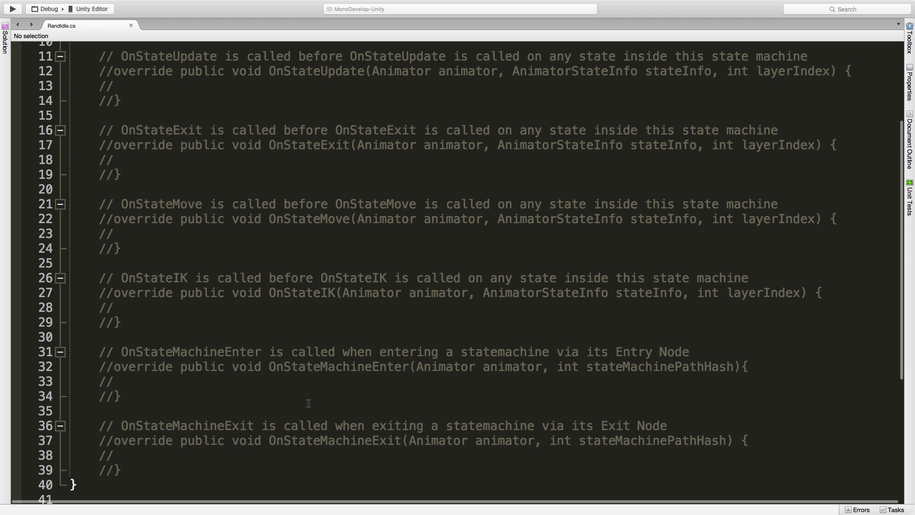
{"action": "left_click", "coordinate": [401, 339]}
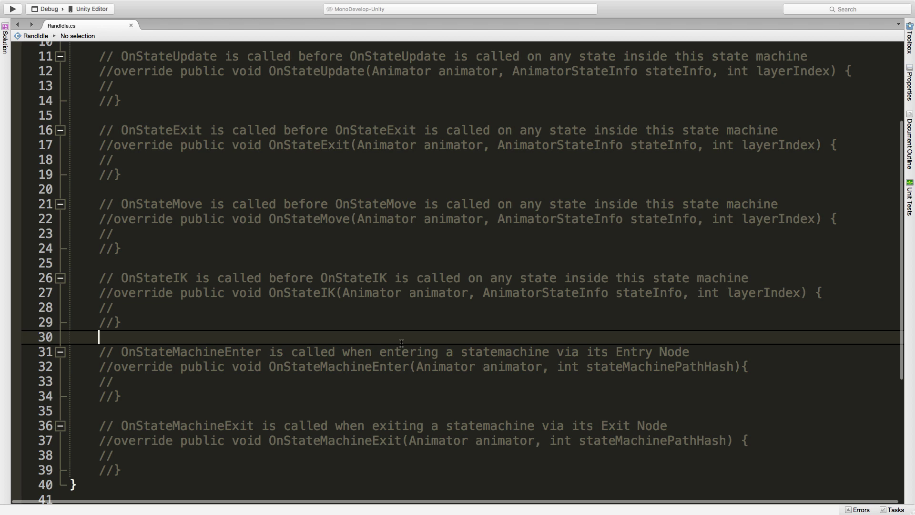
{"action": "key", "text": "Down"}
{"action": "key", "text": "Down"}
{"action": "key", "text": "shift+Down"}
{"action": "key", "text": "shift+Down"}
{"action": "key", "text": "shift+Down"}
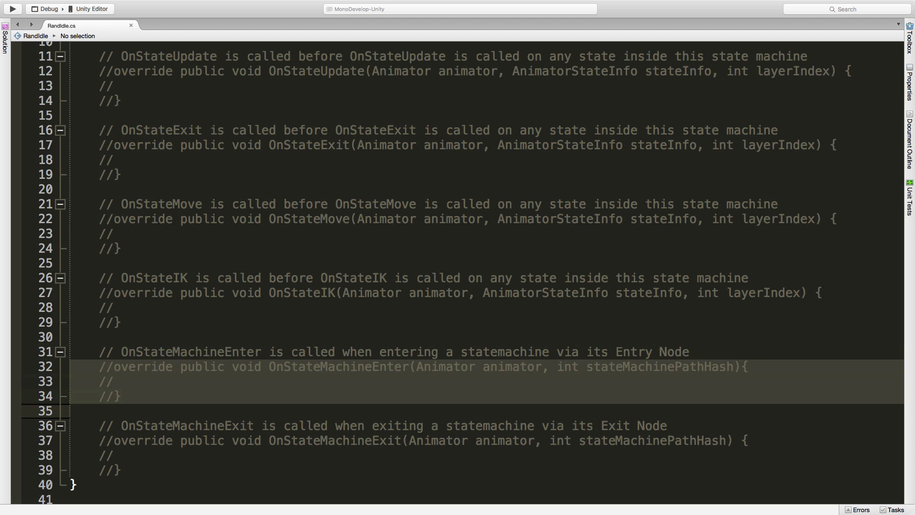
{"action": "key", "text": "super+slash"}
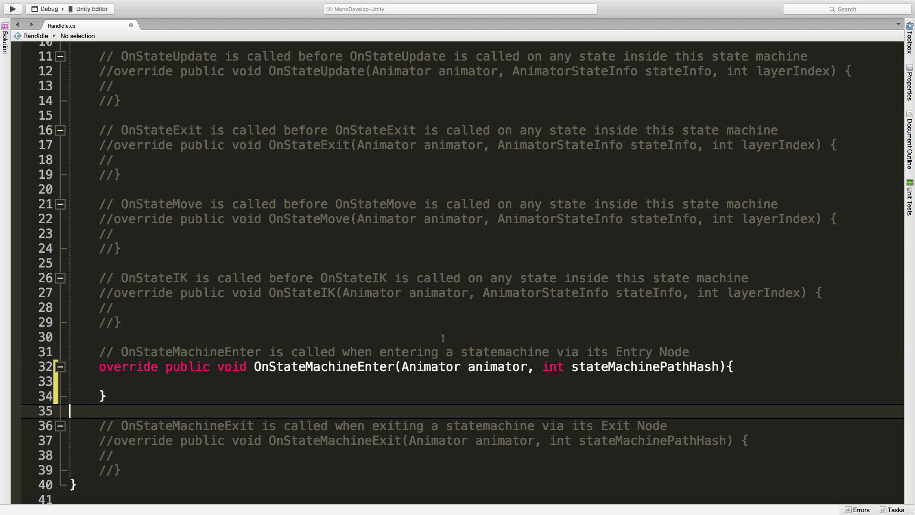
Highlight the OnStateMachineEnter method name to examine its signature.
{"action": "left_click", "coordinate": [328, 366]}
{"action": "double_click", "coordinate": [328, 366]}
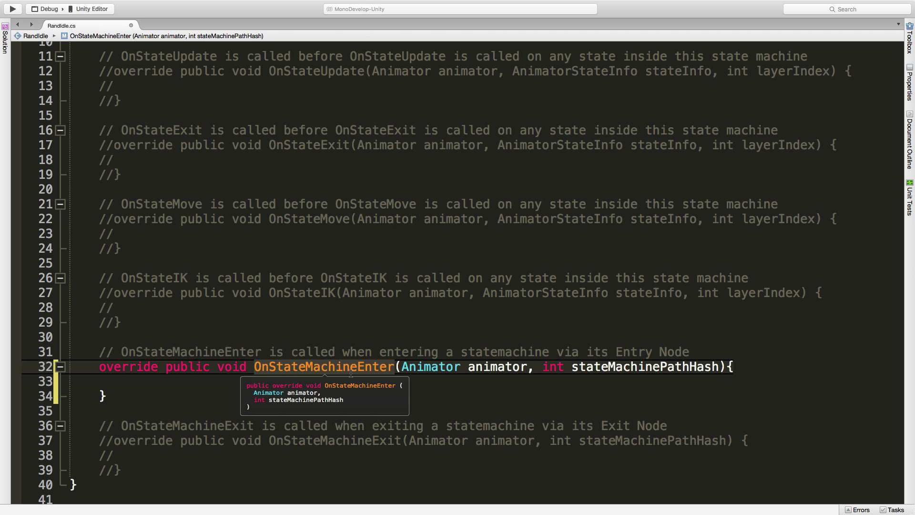
{"action": "double_click", "coordinate": [347, 365]}
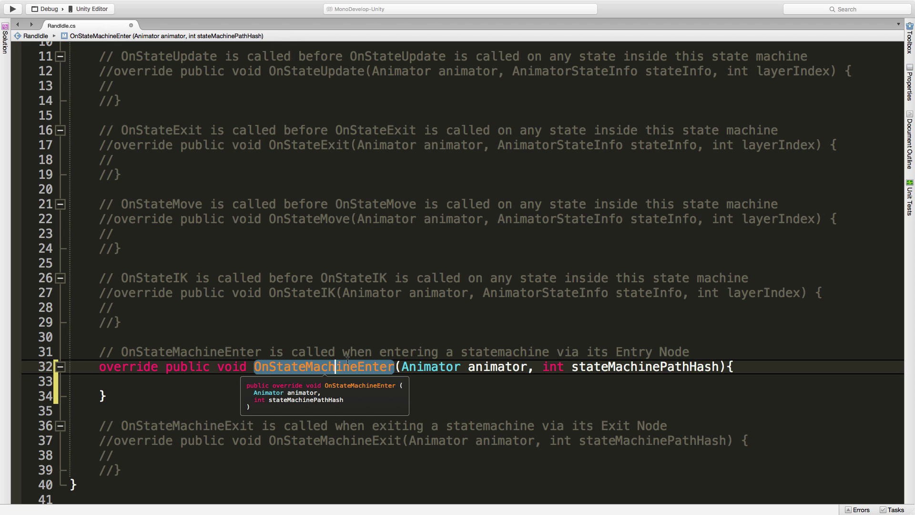
Look up OnStateMachineEnter in the Unity scripting documentation in Safari and review the StateMachineBehaviour class's public functions and messages.
{"action": "key", "text": "super+apostrophe"}
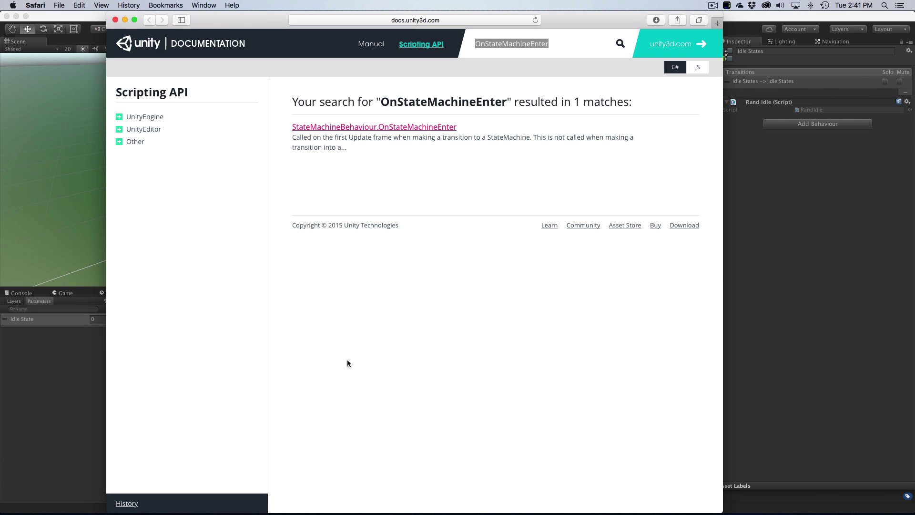
{"action": "left_click", "coordinate": [426, 127]}
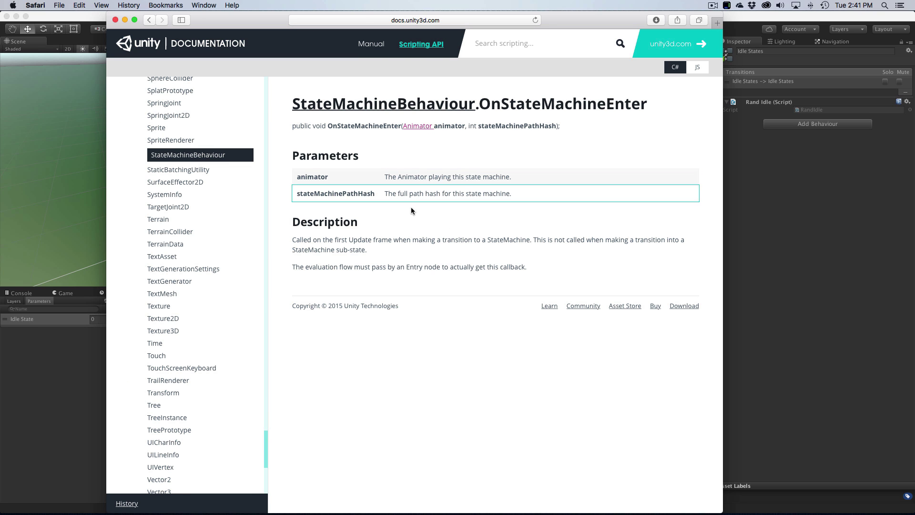
{"action": "left_click", "coordinate": [377, 111]}
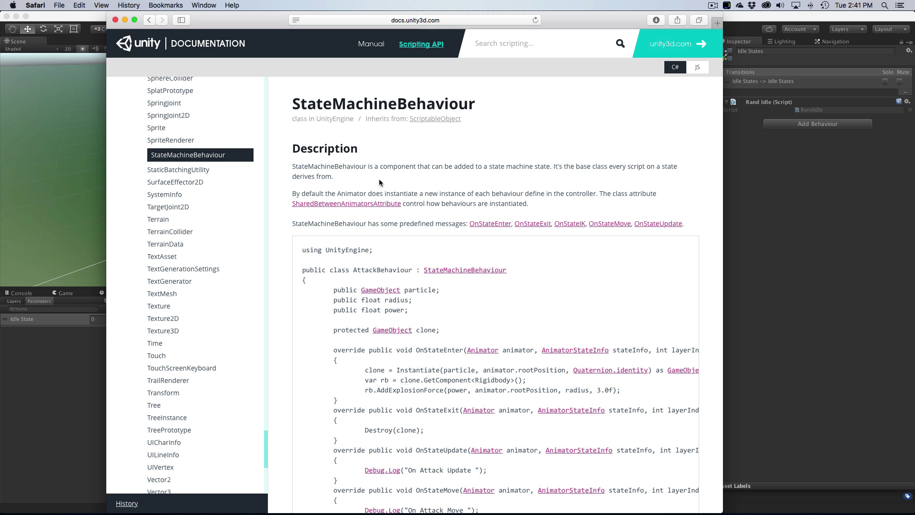
{"action": "scroll", "coordinate": [433, 205], "scroll_direction": "down", "scroll_amount": 5}
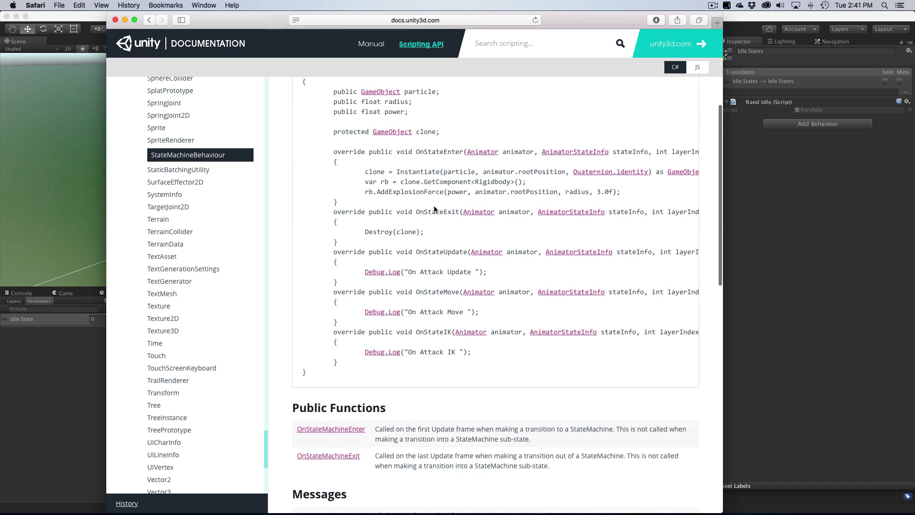
{"action": "scroll", "coordinate": [479, 268], "scroll_direction": "down", "scroll_amount": 7}
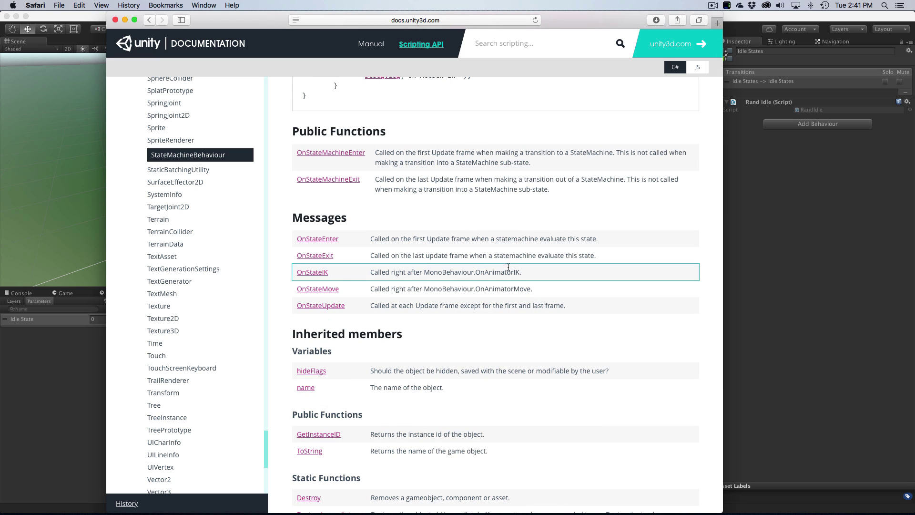
{"action": "left_click", "coordinate": [835, 308]}
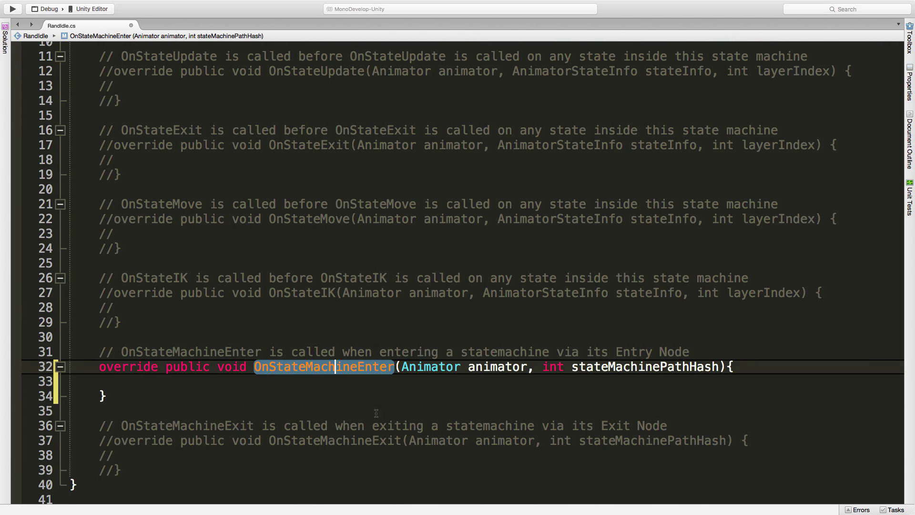
Inside OnStateMachineEnter in the RandIdle script, declare an integer rnd assigned from Random.Range(0,3).
{"action": "left_click", "coordinate": [335, 391]}
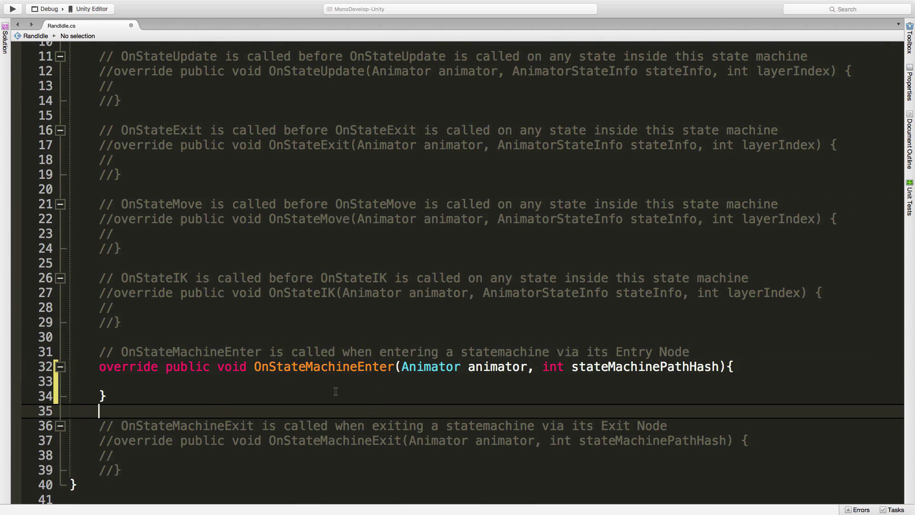
{"action": "left_click", "coordinate": [508, 382]}
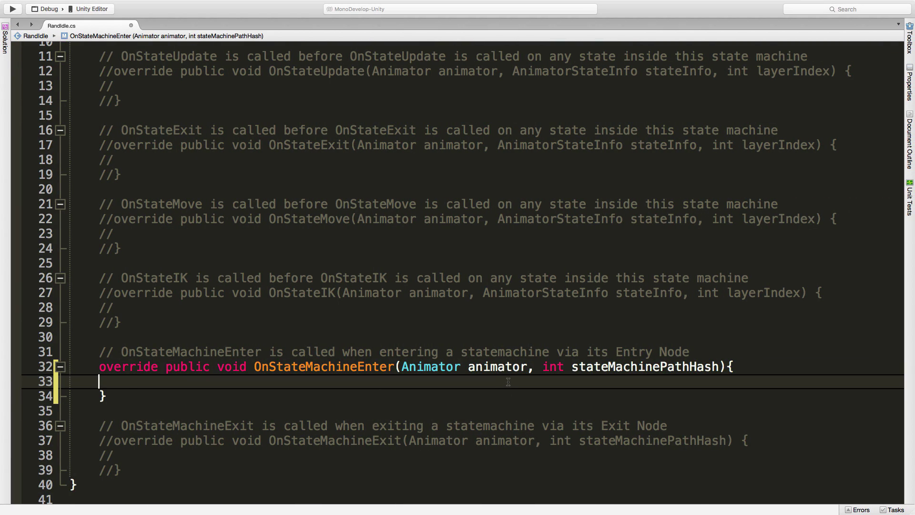
{"action": "key", "text": "Tab"}
{"action": "type", "text": "int rnd = Rand"}
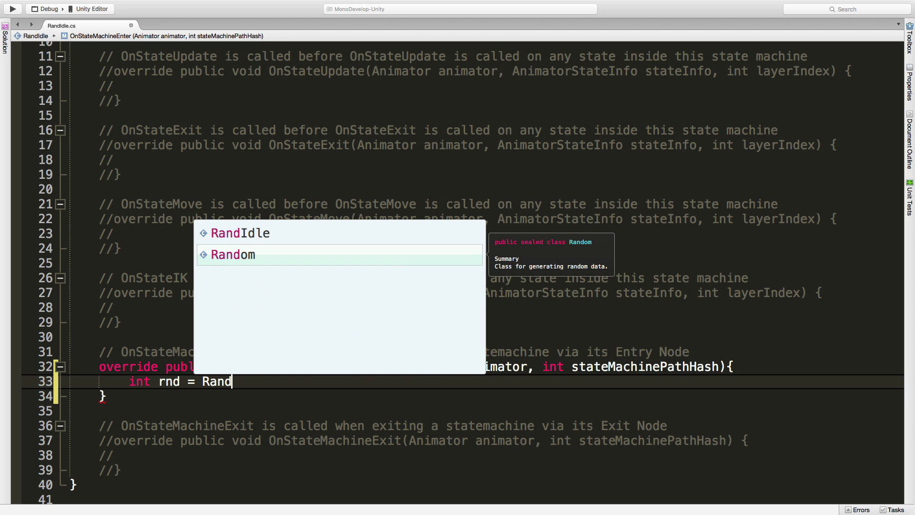
{"action": "key", "text": "Return"}
{"action": "type", "text": ".Range"}
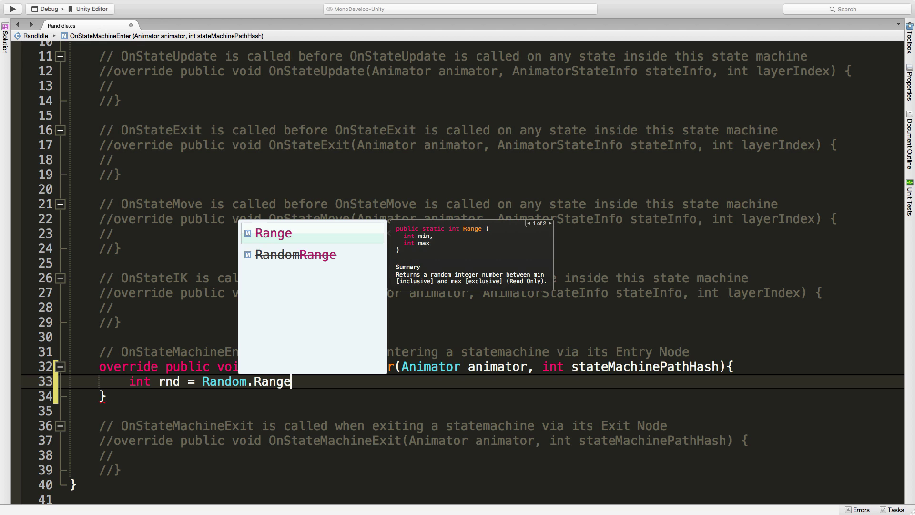
{"action": "key", "text": "Return"}
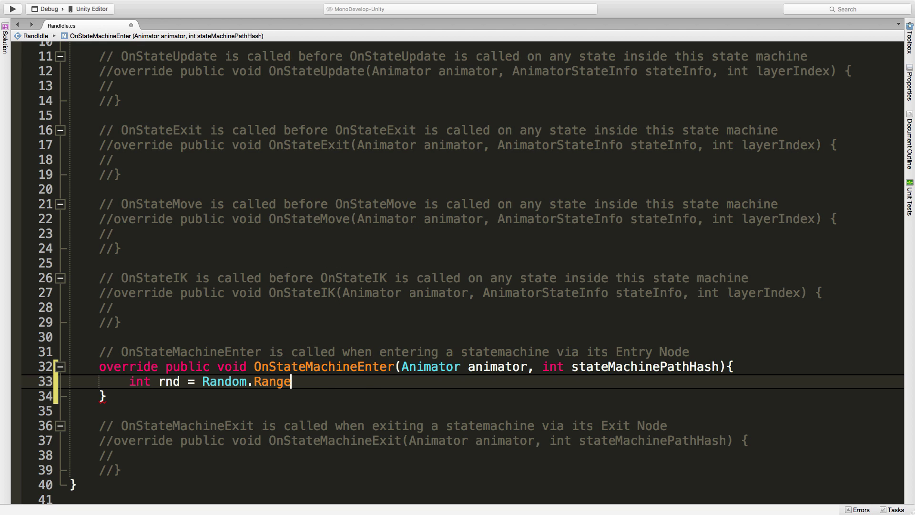
{"action": "type", "text": "("}
{"action": "type", "text": "0,3"}
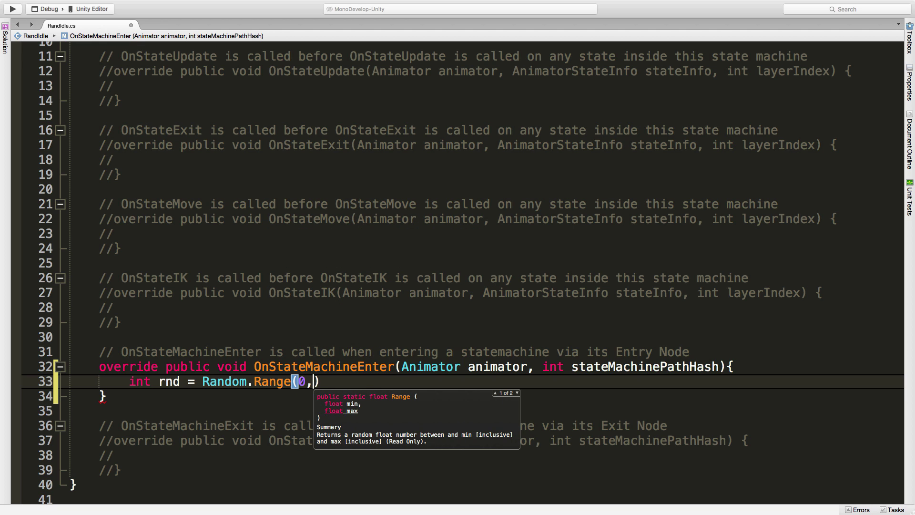
{"action": "type", "text": ");"}
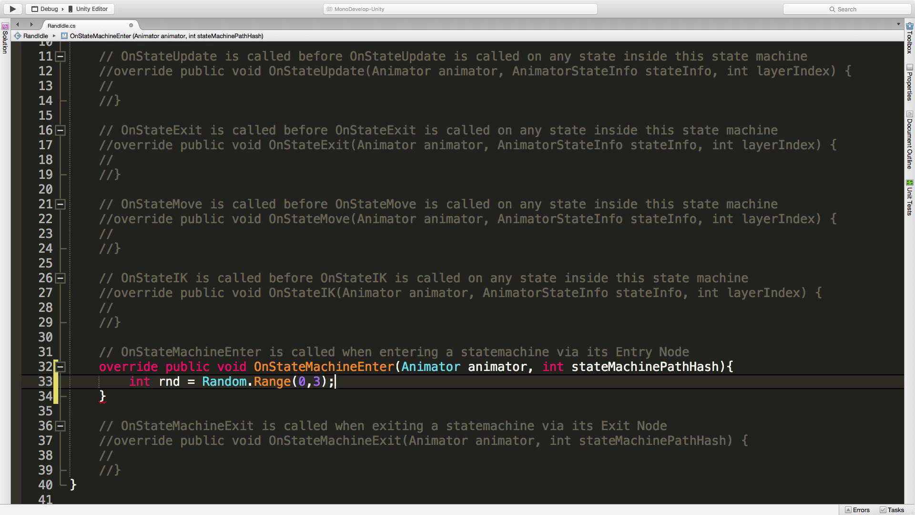
Below the rnd declaration, add an animator.SetInteger call with an empty string as parameter name and rnd as value, and save the script.
{"action": "scroll", "coordinate": [329, 286], "scroll_direction": "up", "scroll_amount": 5}
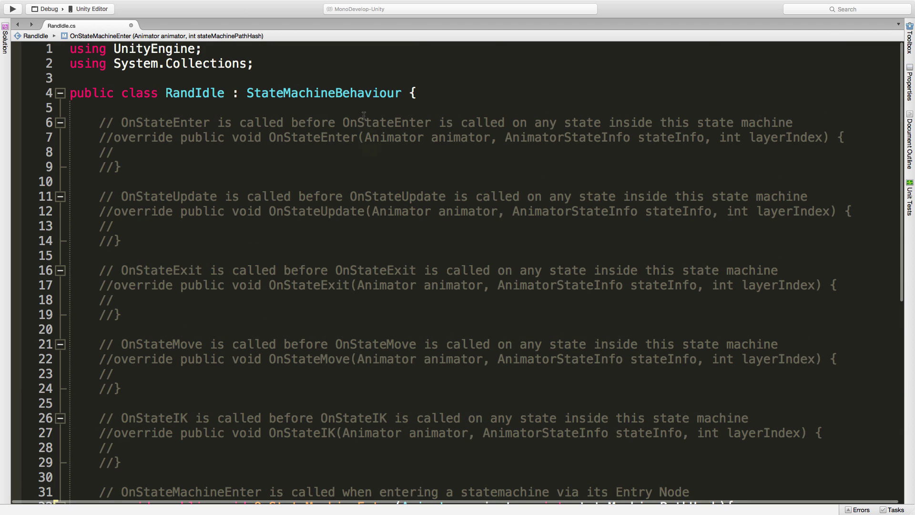
{"action": "scroll", "coordinate": [429, 121], "scroll_direction": "down", "scroll_amount": 10}
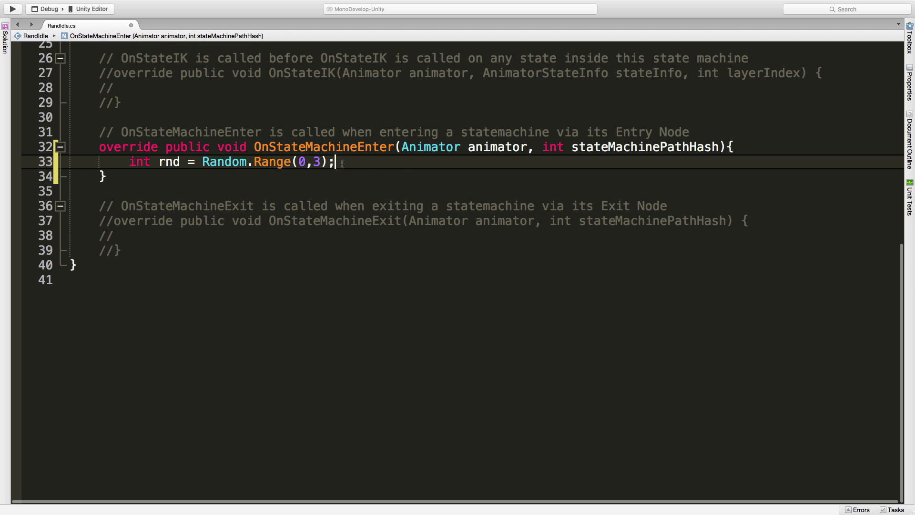
{"action": "key", "text": "Return"}
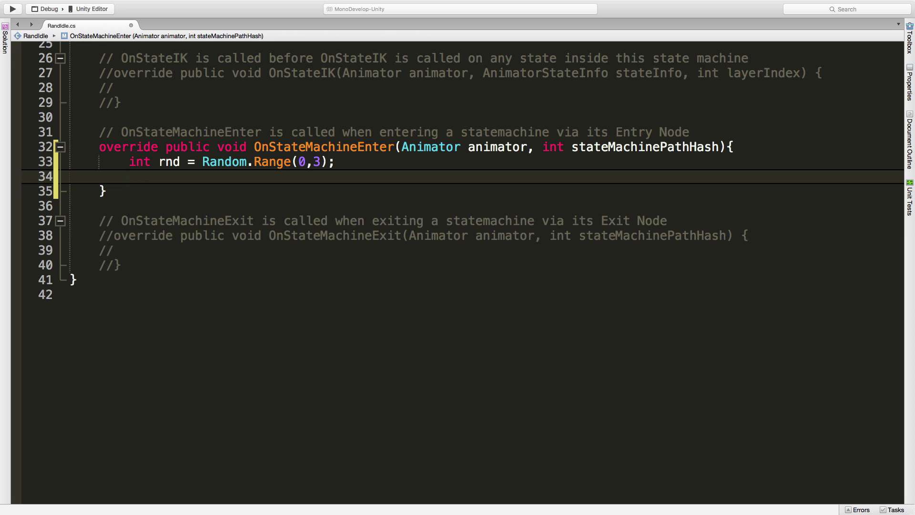
{"action": "left_click", "coordinate": [494, 148]}
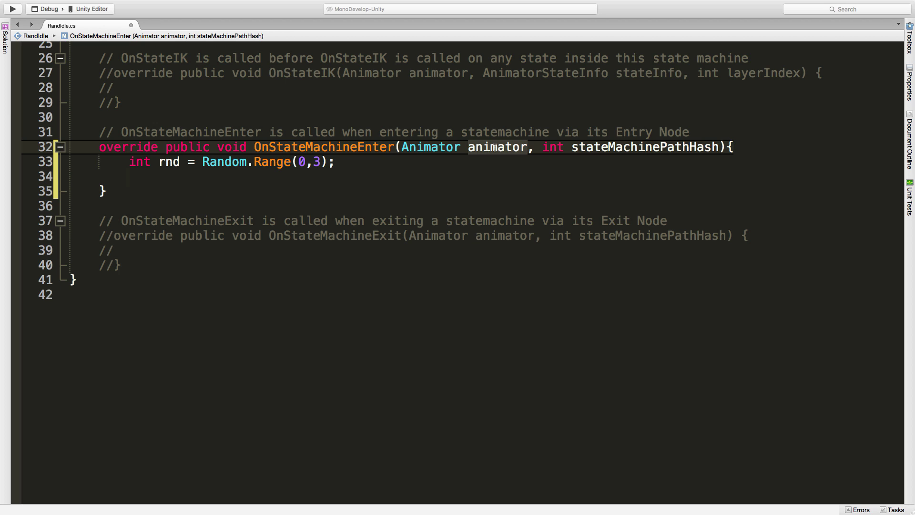
{"action": "left_click", "coordinate": [295, 175]}
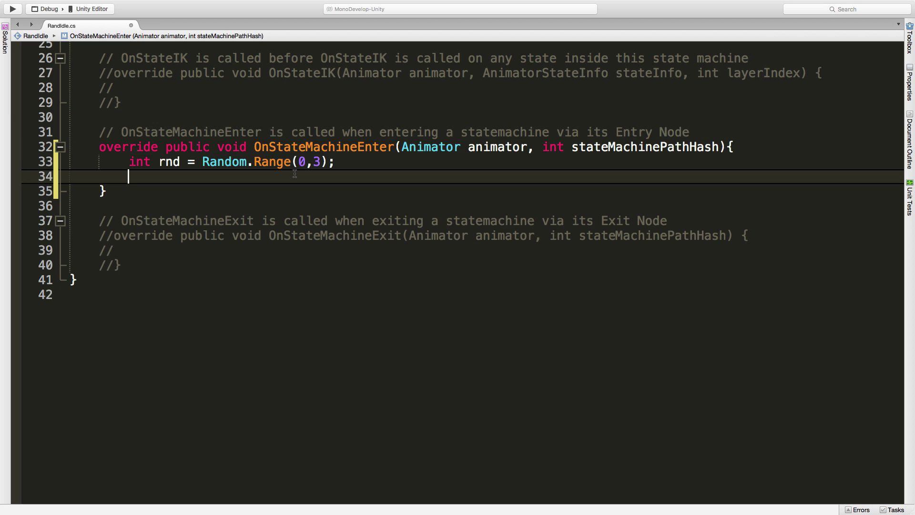
{"action": "type", "text": "ana"}
{"action": "key", "text": "BackSpace"}
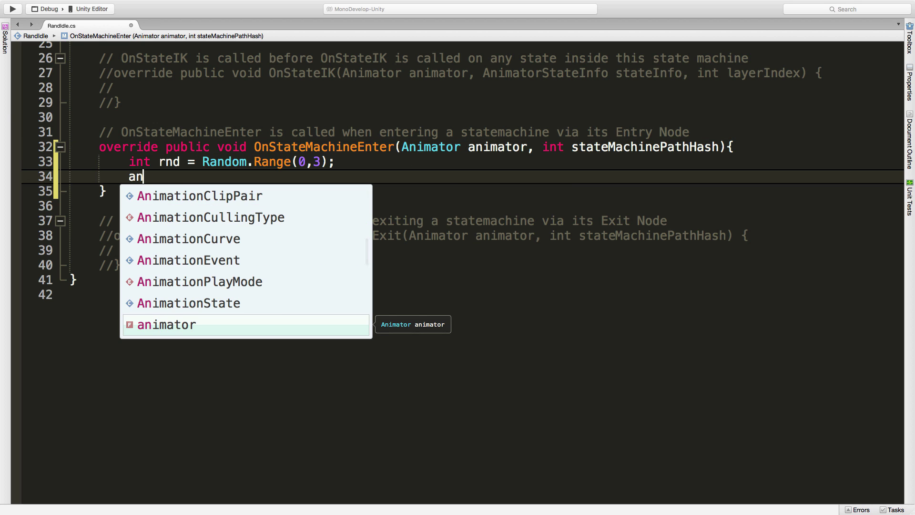
{"action": "type", "text": "imator.SetIn"}
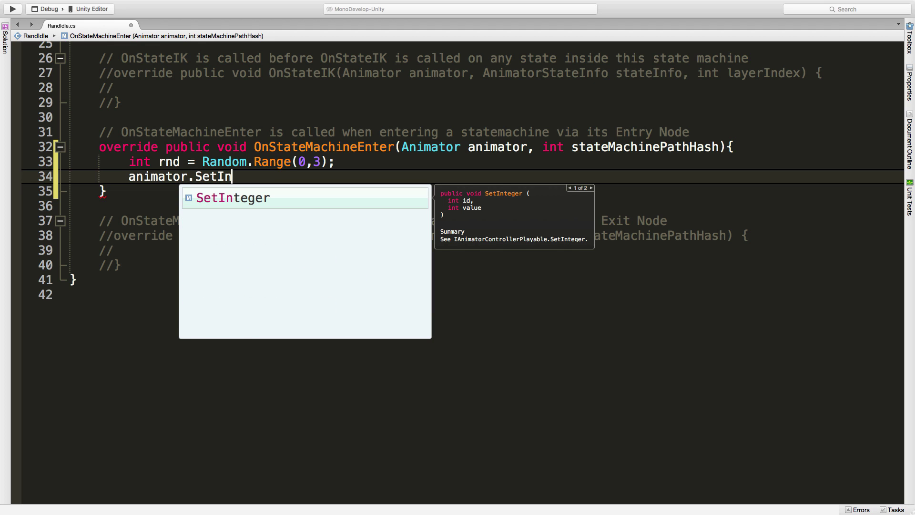
{"action": "key", "text": "Return"}
{"action": "type", "text": "()"}
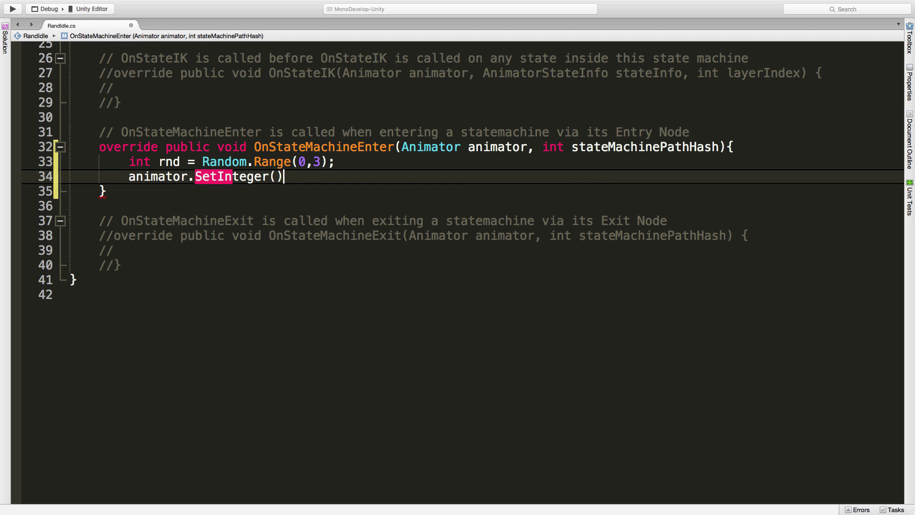
{"action": "key", "text": "Left"}
{"action": "type", "text": "\"\","}
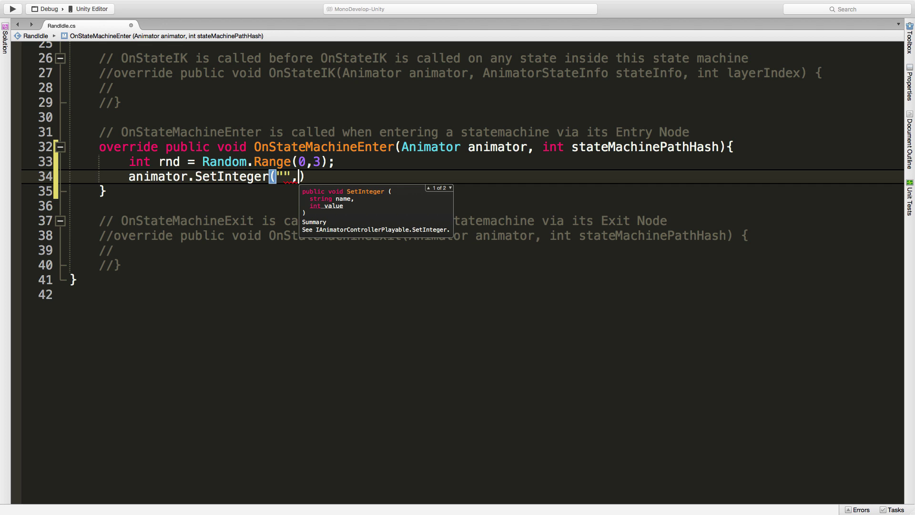
{"action": "type", "text": " rnd)"}
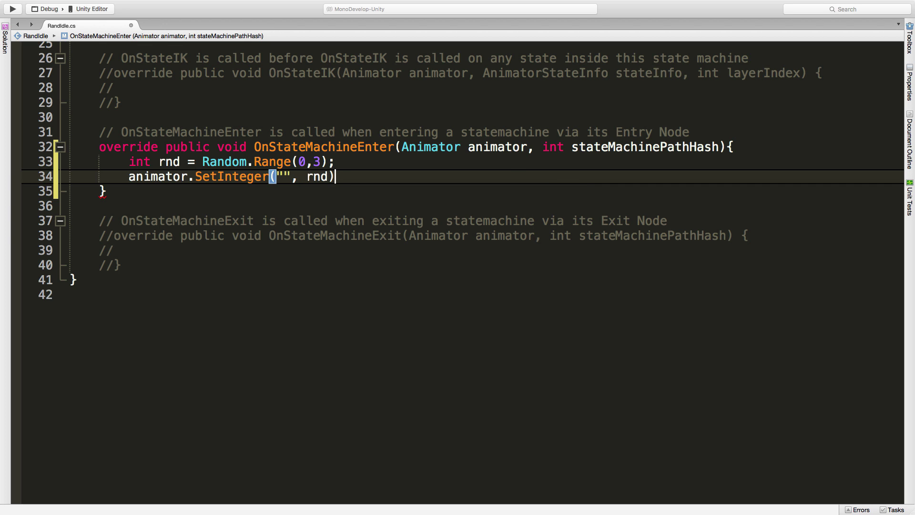
{"action": "type", "text": ";"}
{"action": "key", "text": "super+s"}
Copy the Idle State parameter name from Unity's Animator into the empty string of the SetInteger call and save the script.
{"action": "key", "text": "super+Tab"}
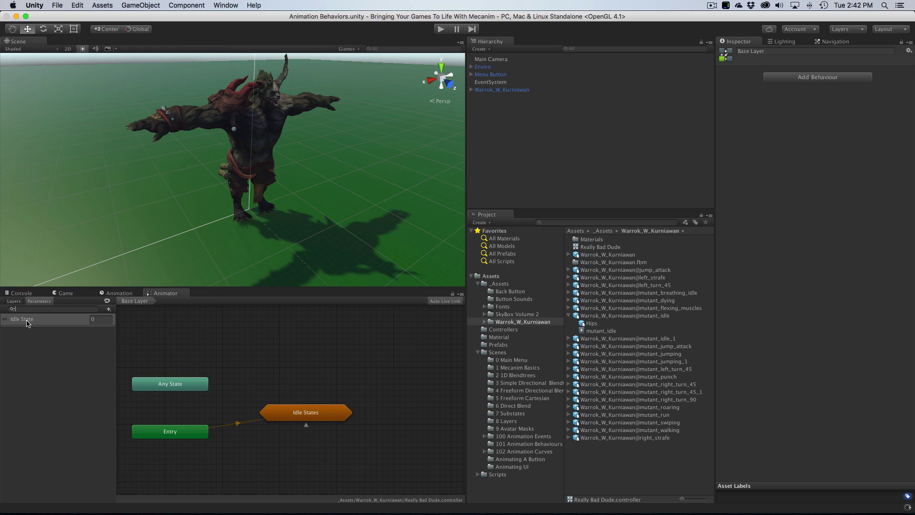
{"action": "double_click", "coordinate": [24, 320]}
{"action": "key", "text": "super+c"}
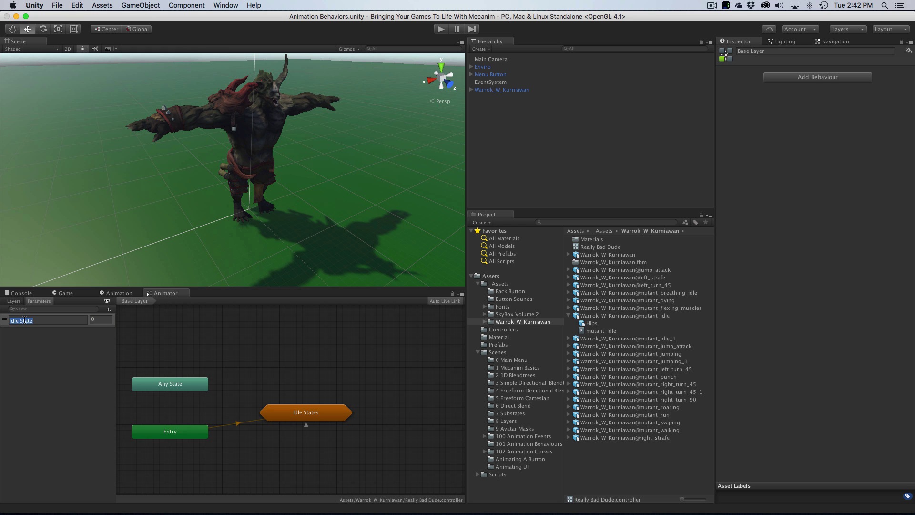
{"action": "key", "text": "Return"}
{"action": "key", "text": "super+Tab"}
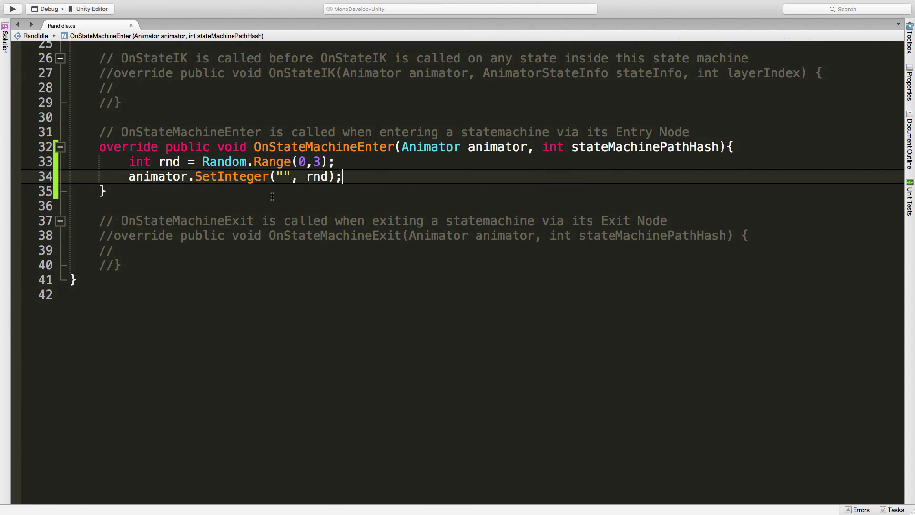
{"action": "left_click", "coordinate": [284, 176]}
{"action": "key", "text": "super+v"}
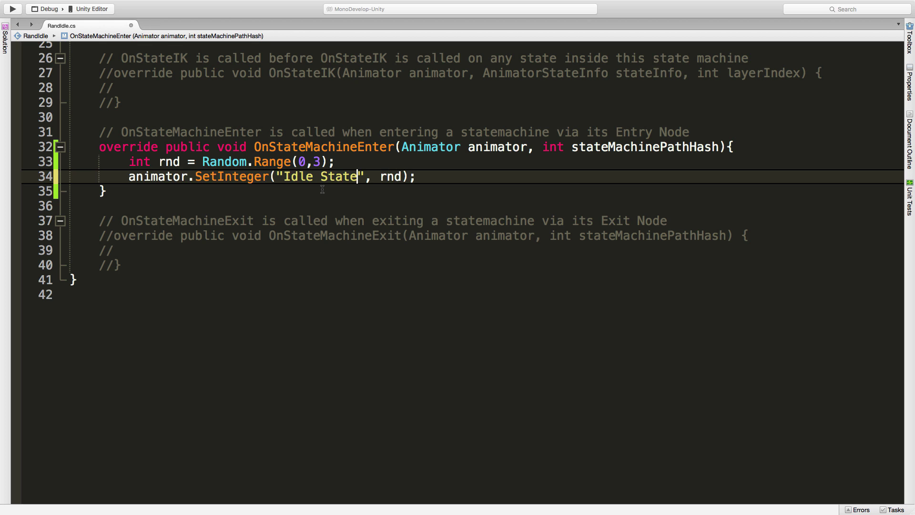
{"action": "key", "text": "super+s"}
Switch to Unity, open the Idle States sub-state machine, and examine the Entry transitions' conditions and the idle states they lead to.
{"action": "key", "text": "super+Tab"}
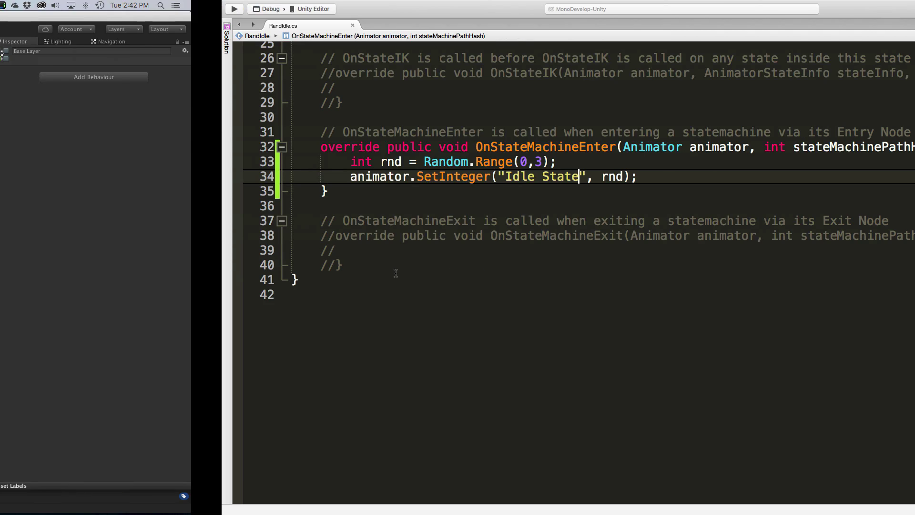
{"action": "left_click", "coordinate": [318, 418]}
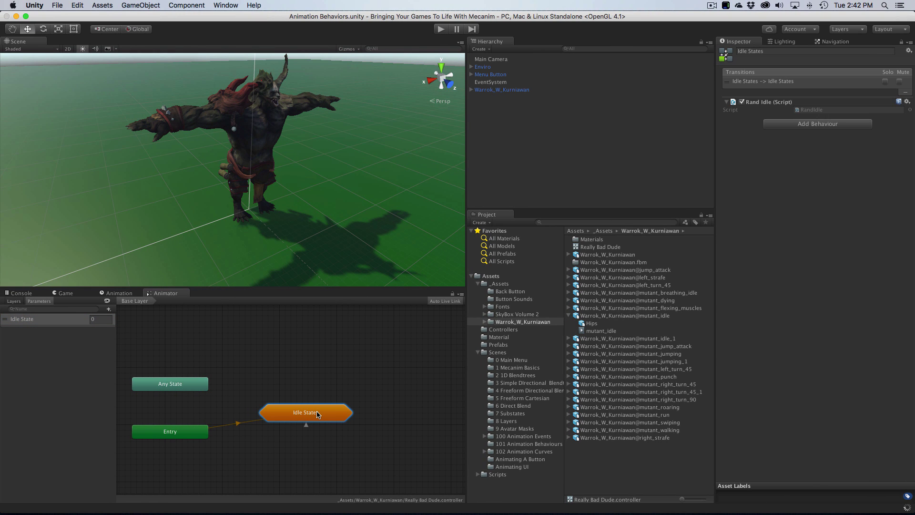
{"action": "double_click", "coordinate": [316, 412]}
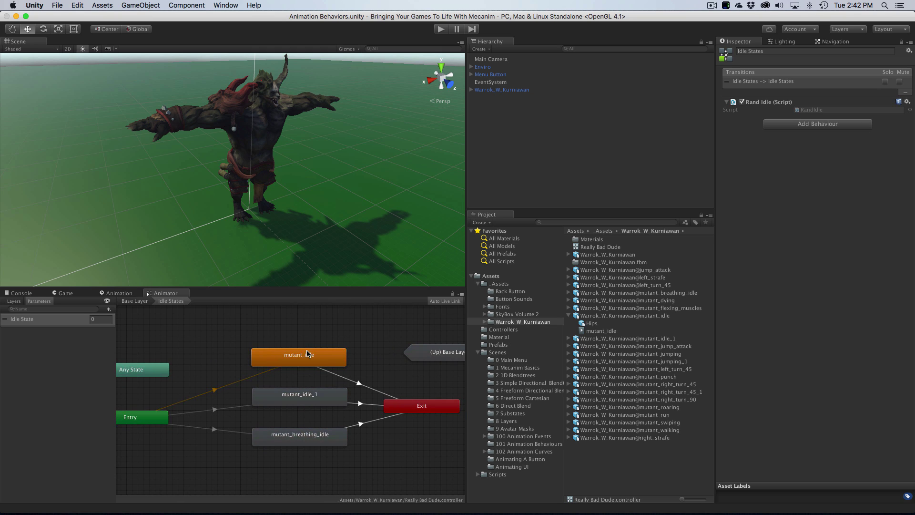
{"action": "left_click", "coordinate": [219, 395]}
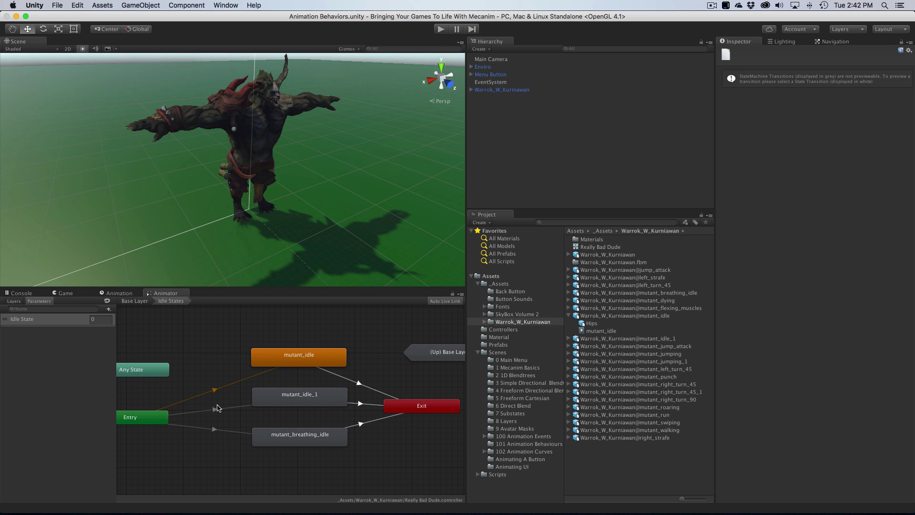
{"action": "left_click", "coordinate": [218, 409]}
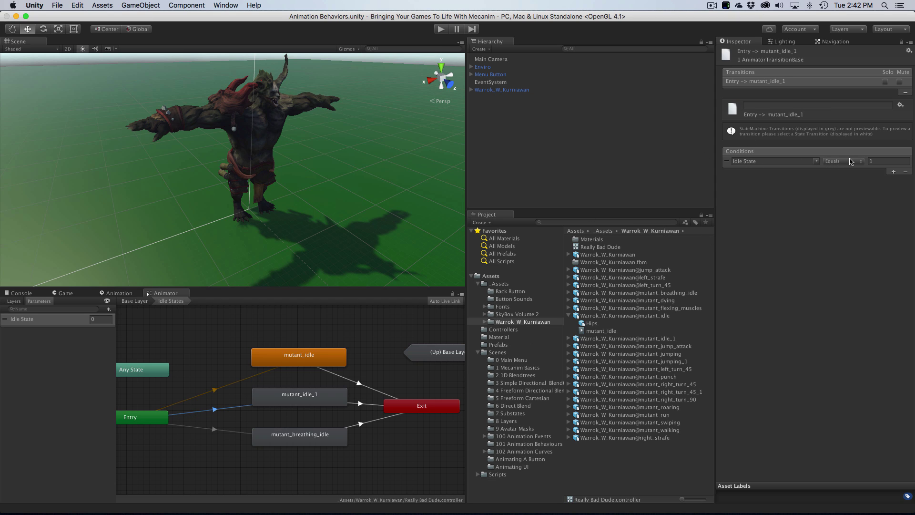
{"action": "left_click", "coordinate": [297, 402]}
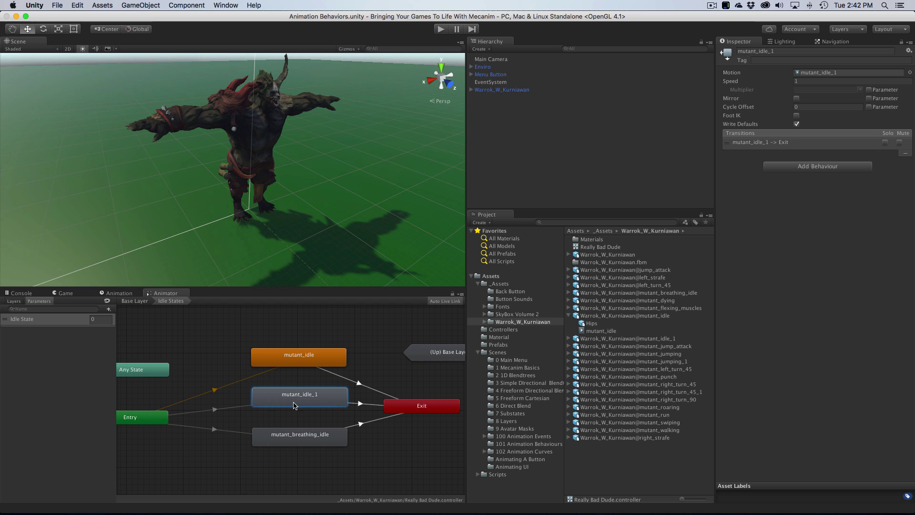
{"action": "left_click", "coordinate": [214, 429]}
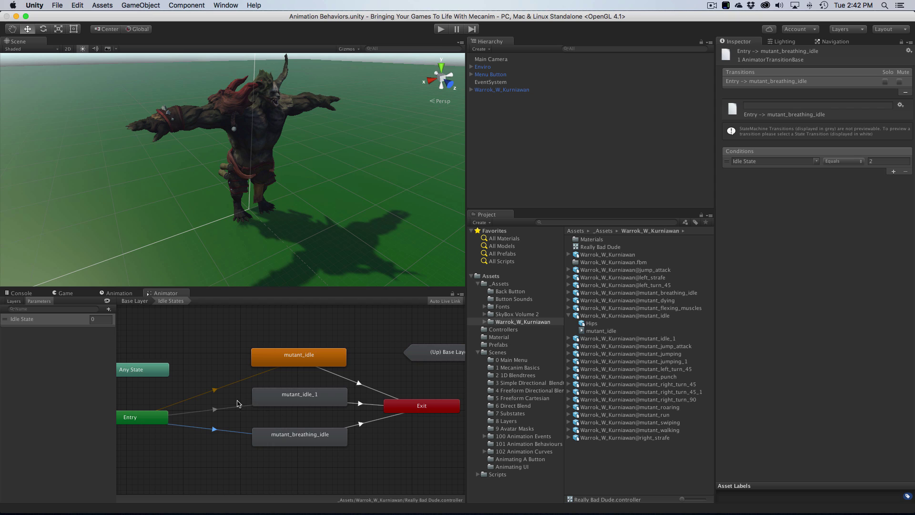
{"action": "left_click", "coordinate": [215, 391]}
{"action": "left_click", "coordinate": [285, 361]}
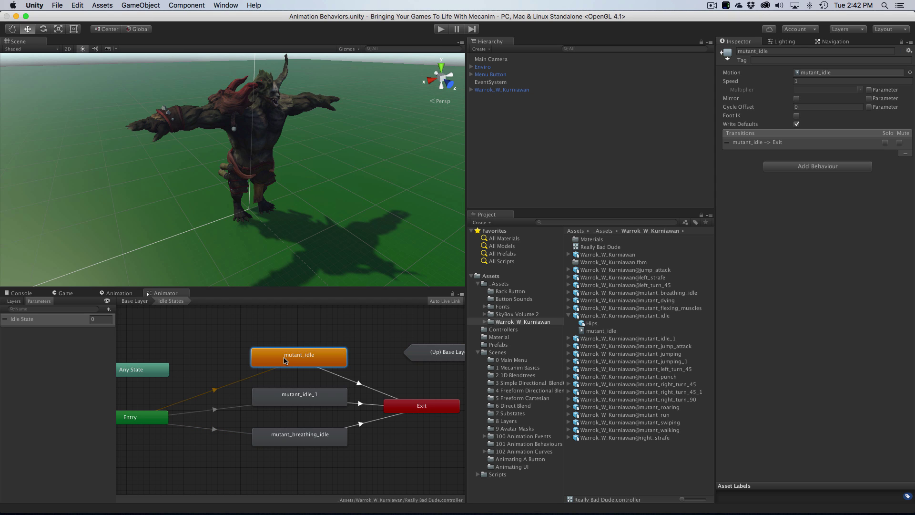
Check the Exit node, go back up to the Base Layer, and examine the Idle States sub-state machine's transition to itself.
{"action": "left_click", "coordinate": [424, 411]}
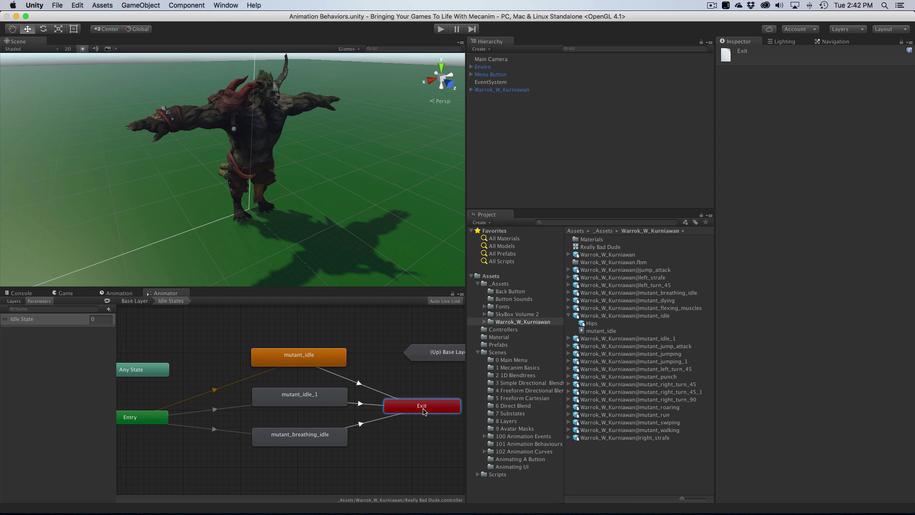
{"action": "double_click", "coordinate": [432, 355]}
{"action": "left_click", "coordinate": [302, 420]}
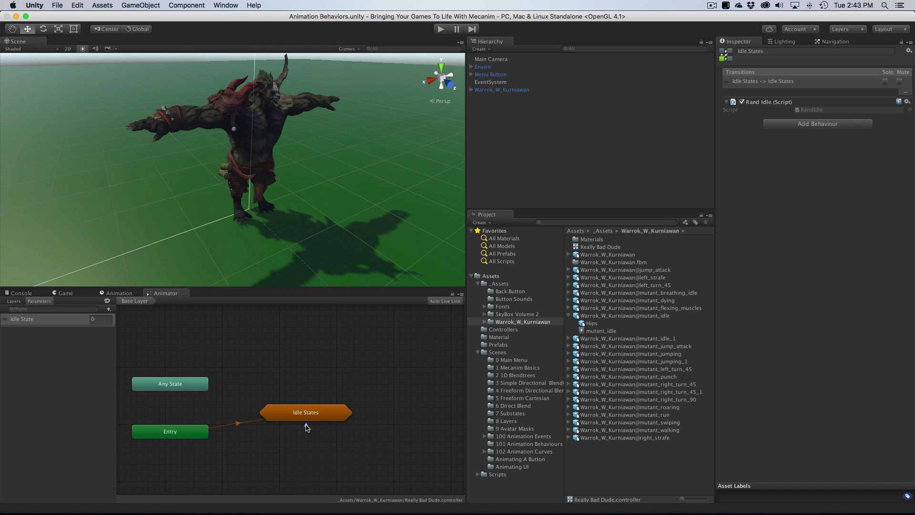
{"action": "right_click", "coordinate": [322, 412]}
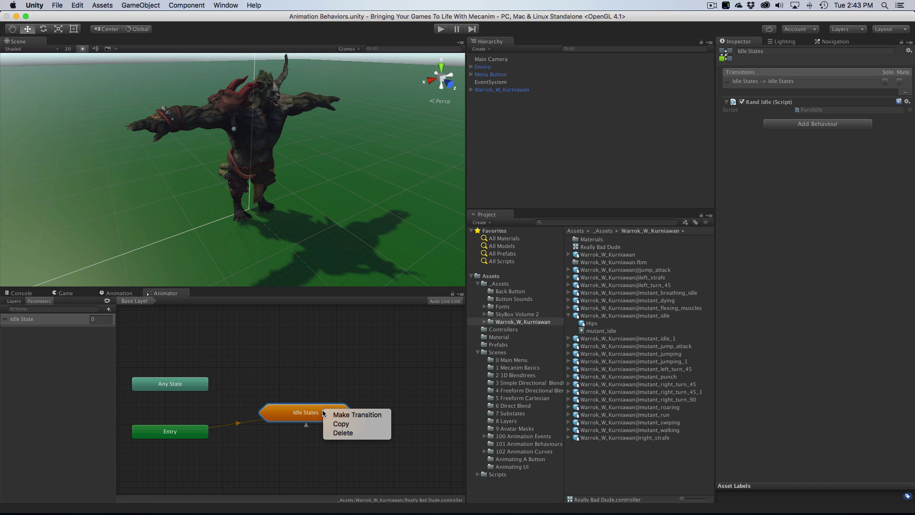
{"action": "left_click", "coordinate": [350, 416]}
{"action": "right_click", "coordinate": [372, 350]}
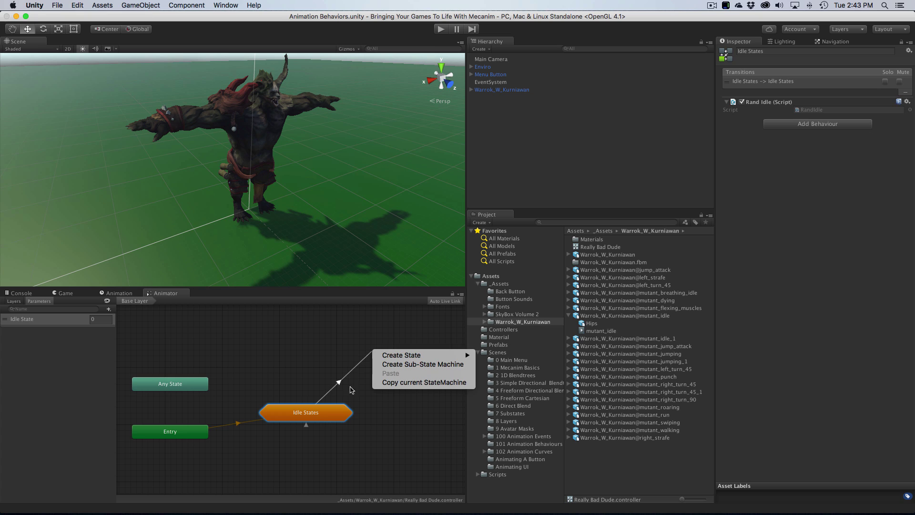
{"action": "left_click", "coordinate": [378, 473]}
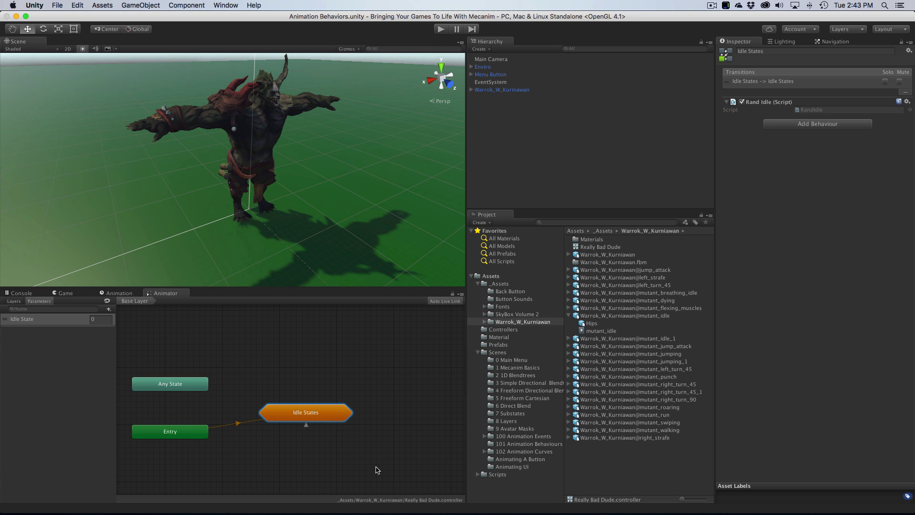
Reopen the Idle States sub-state machine, run the scene while watching its idle states in the Animator, and stop play mode.
{"action": "double_click", "coordinate": [327, 414]}
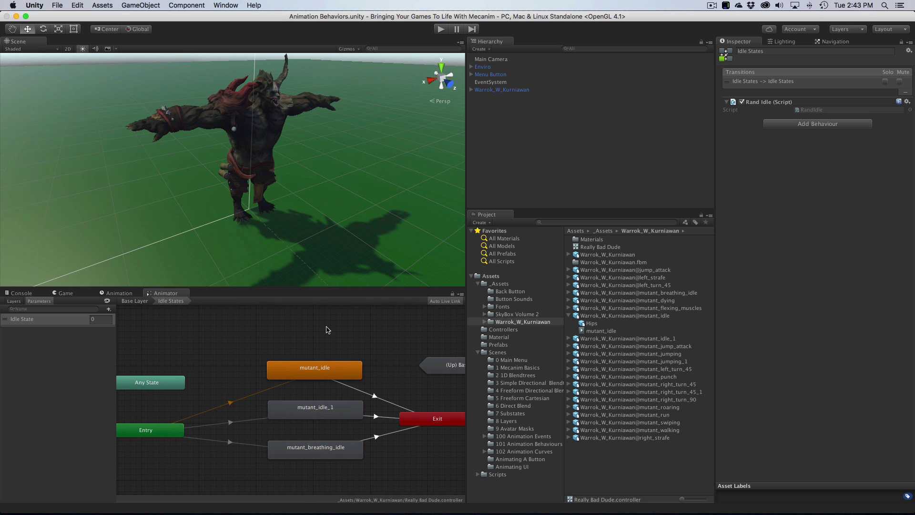
{"action": "left_click", "coordinate": [442, 29]}
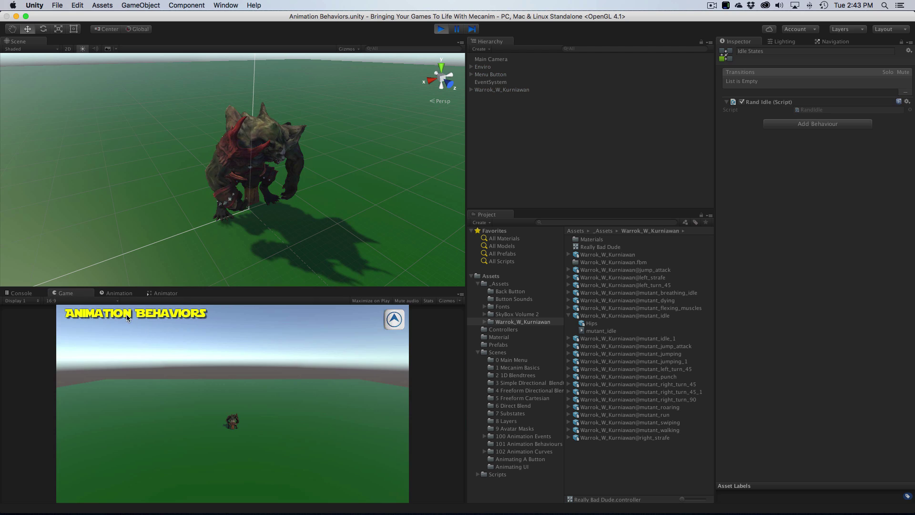
{"action": "left_click", "coordinate": [164, 292]}
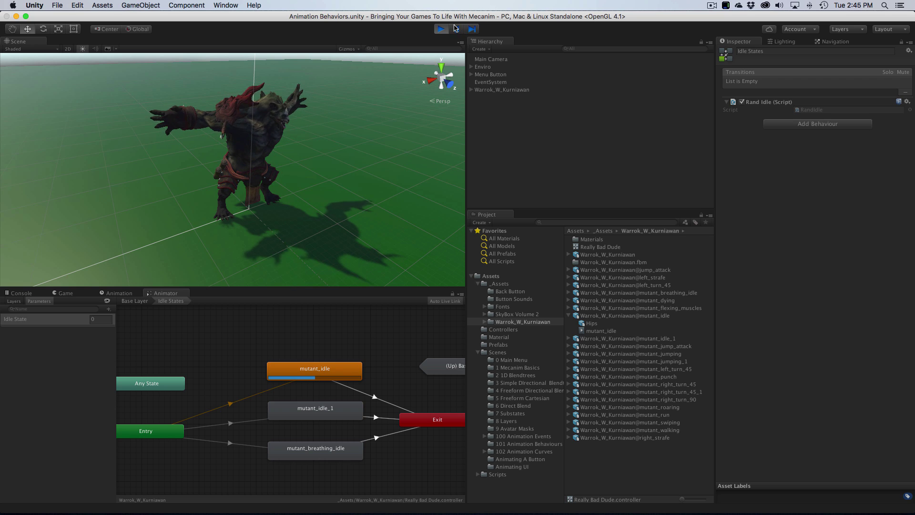
{"action": "left_click", "coordinate": [441, 28]}
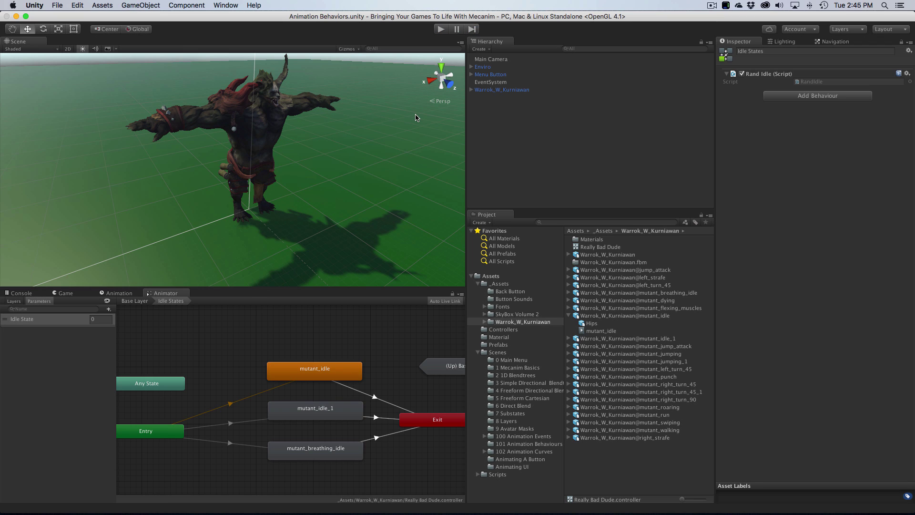